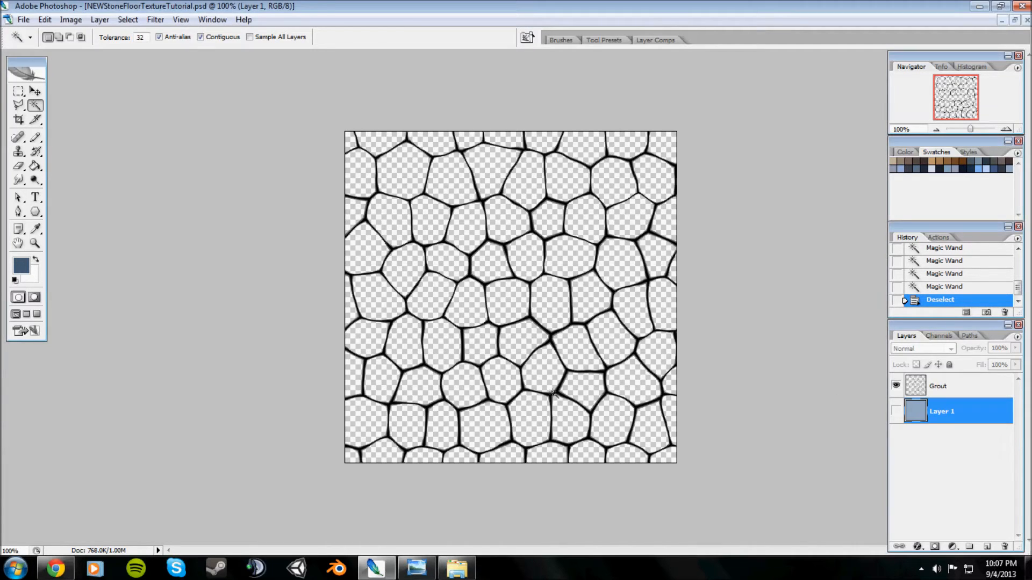
# Select the transparent stone areas in all four corners of the Grout layer with the Magic Wand.
pyautogui.click(956, 383)
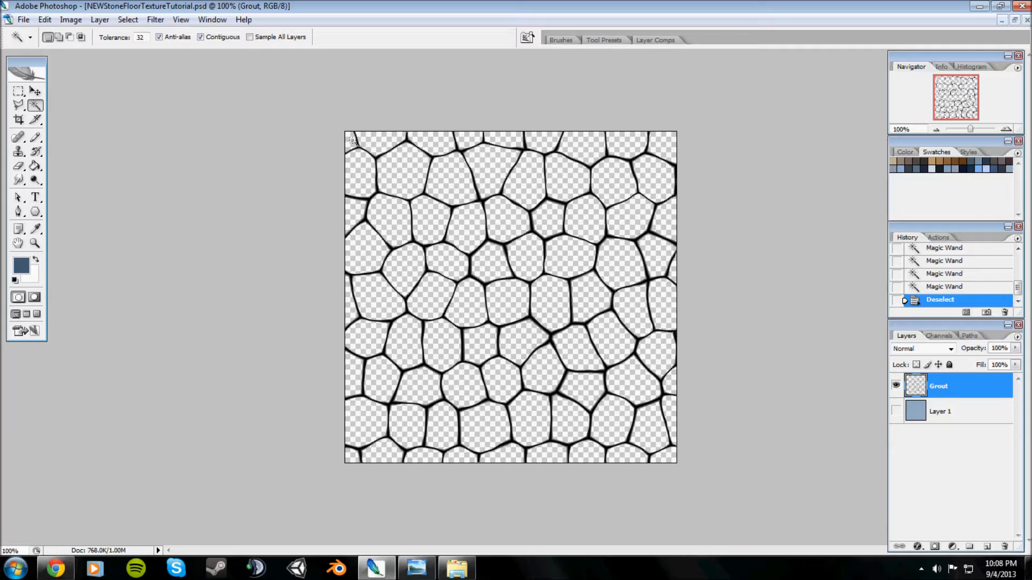
pyautogui.keyDown('shift'); pyautogui.click(348, 142); pyautogui.keyUp('shift')
pyautogui.keyDown('shift'); pyautogui.click(669, 147); pyautogui.keyUp('shift')
pyautogui.keyDown('shift'); pyautogui.click(670, 457); pyautogui.keyUp('shift')
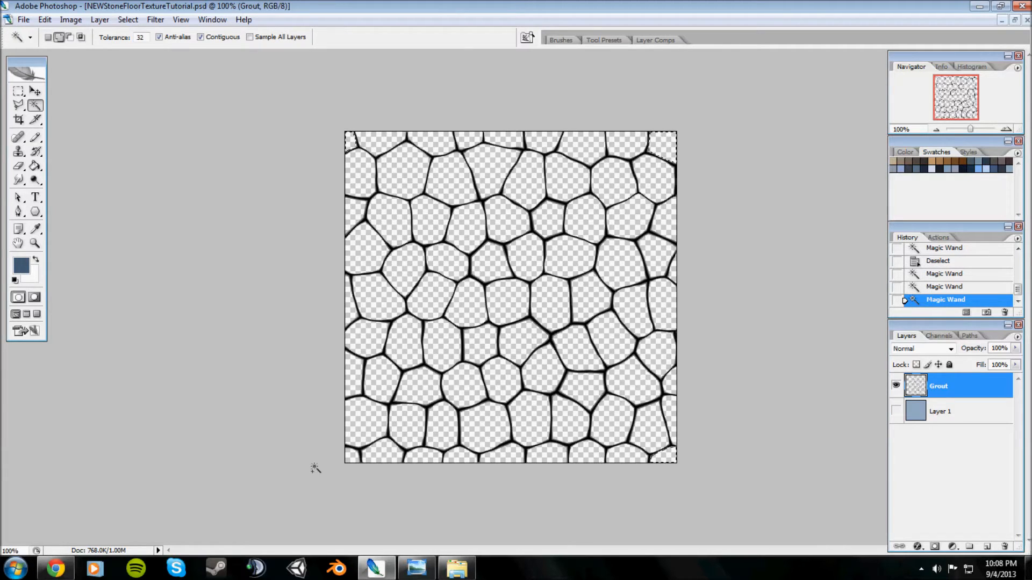
pyautogui.keyDown('shift'); pyautogui.click(349, 457); pyautogui.keyUp('shift')
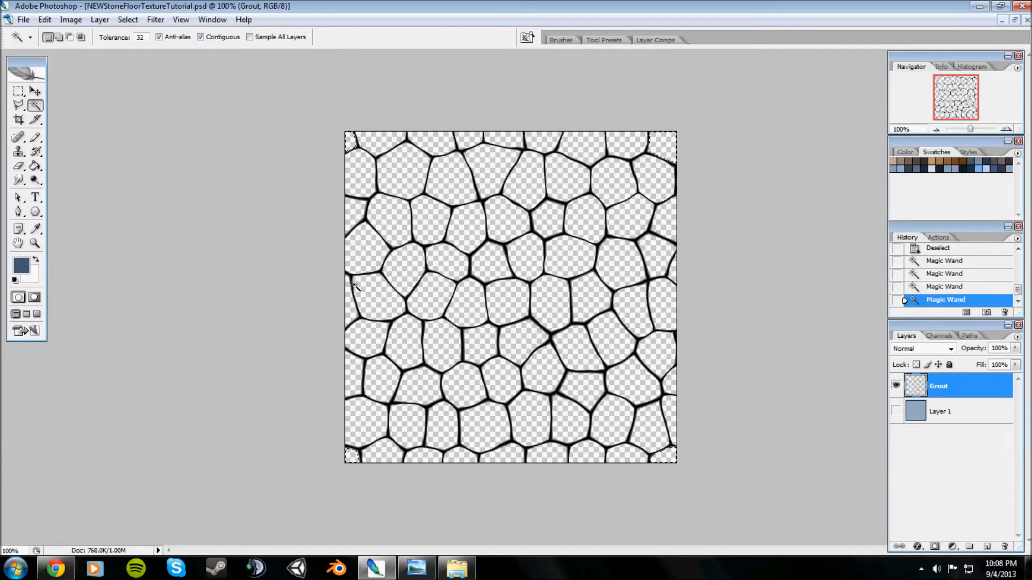
pyautogui.press('shift')
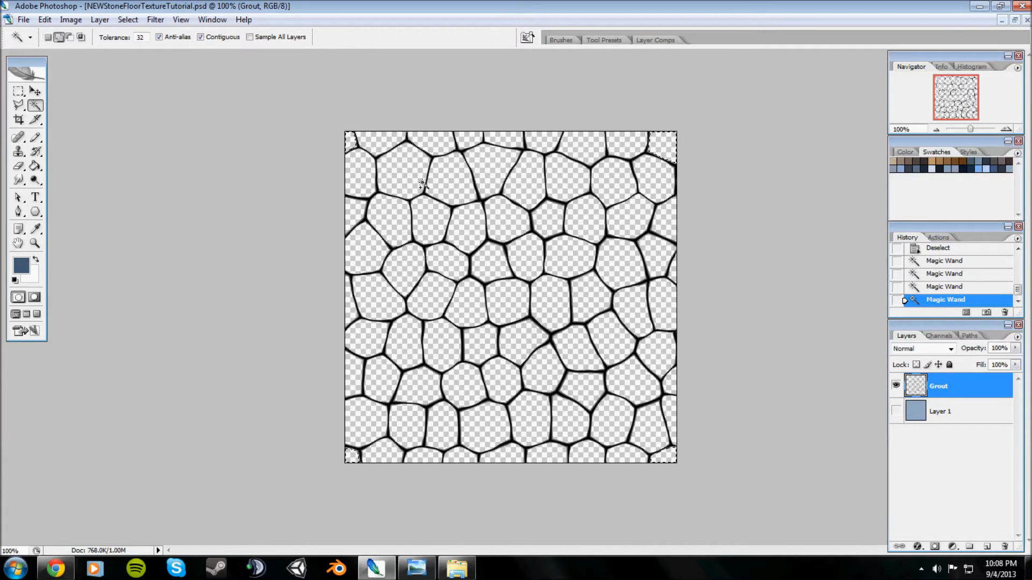
# Add the interior stone areas to the selection, leaving out the partial stones along the canvas edges.
pyautogui.keyDown('shift'); pyautogui.click(406, 179); pyautogui.keyUp('shift')
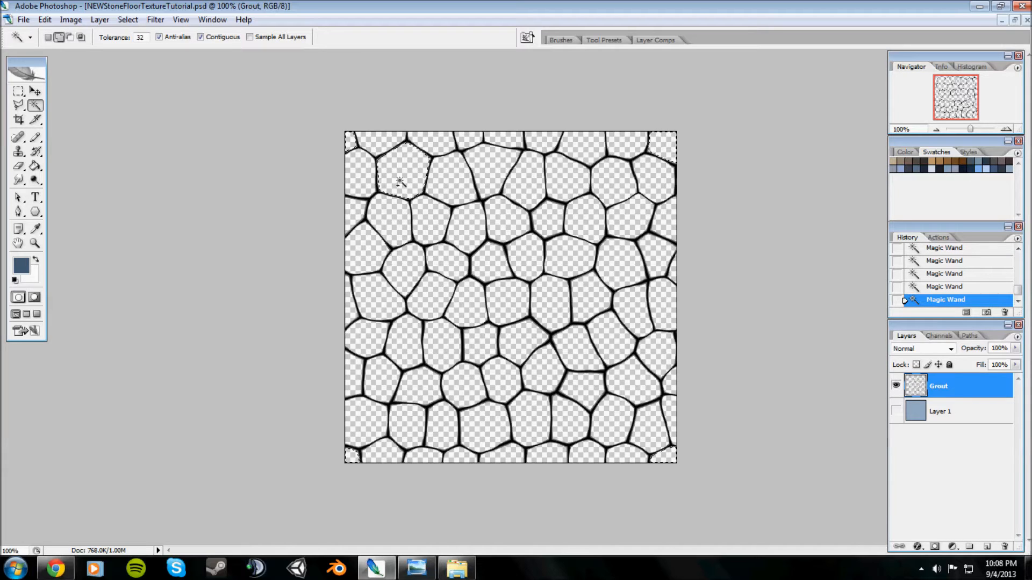
pyautogui.keyDown('shift'); pyautogui.click(490, 178); pyautogui.keyUp('shift')
pyautogui.keyDown('shift'); pyautogui.click(525, 172); pyautogui.keyUp('shift')
pyautogui.keyDown('shift'); pyautogui.click(555, 177); pyautogui.keyUp('shift')
pyautogui.keyDown('shift'); pyautogui.click(639, 177); pyautogui.keyUp('shift')
pyautogui.keyDown('shift'); pyautogui.click(612, 180); pyautogui.keyUp('shift')
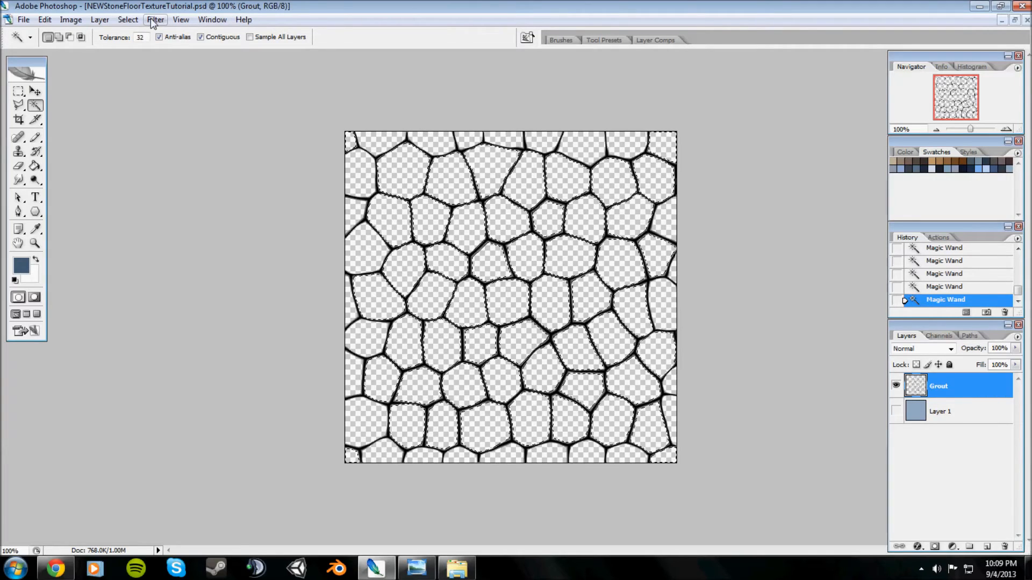
# Expand the stone selection by 2 pixels and invert it.
pyautogui.click(128, 20)
pyautogui.moveTo(207, 162)
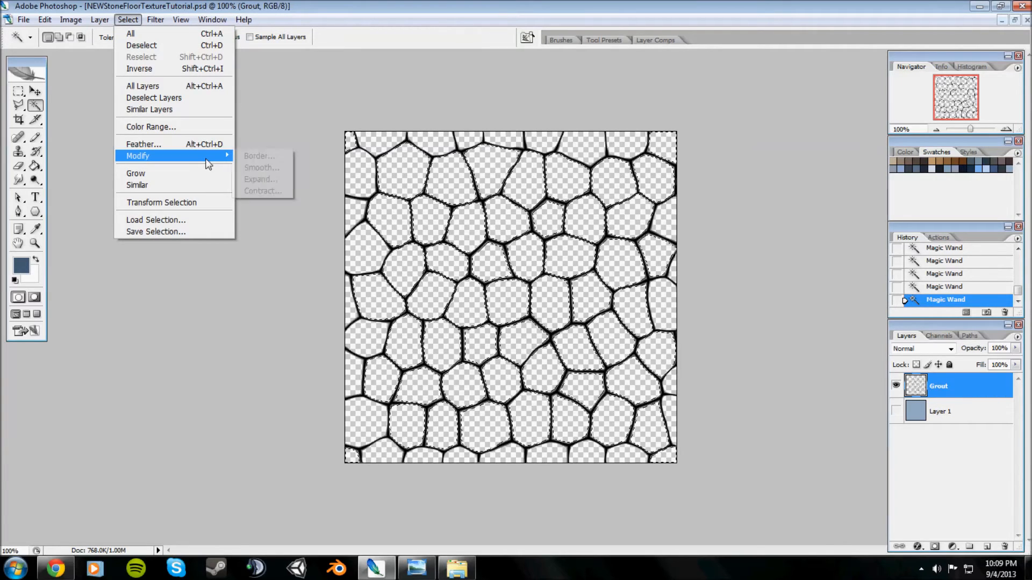
pyautogui.click(271, 180)
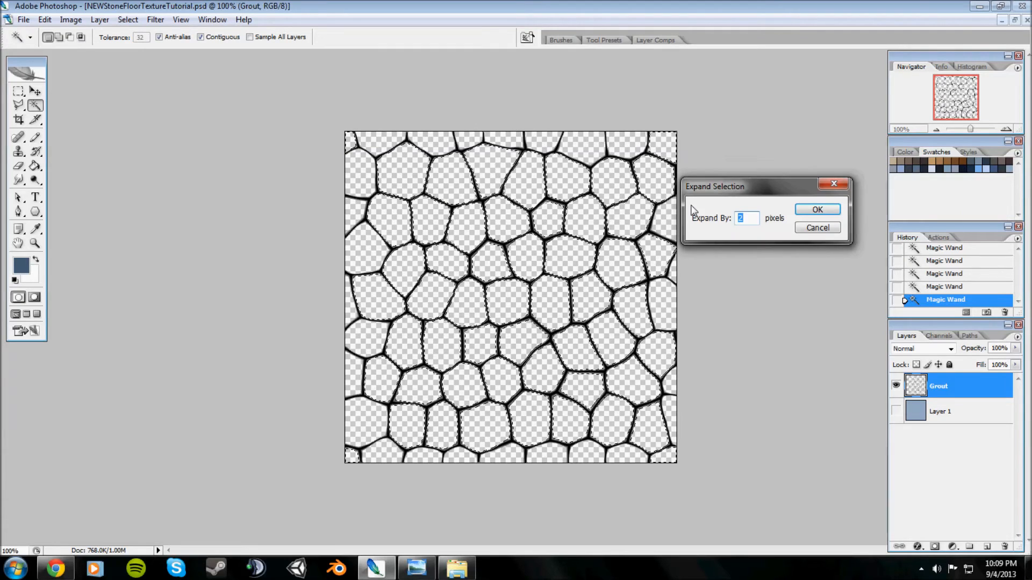
pyautogui.click(806, 214)
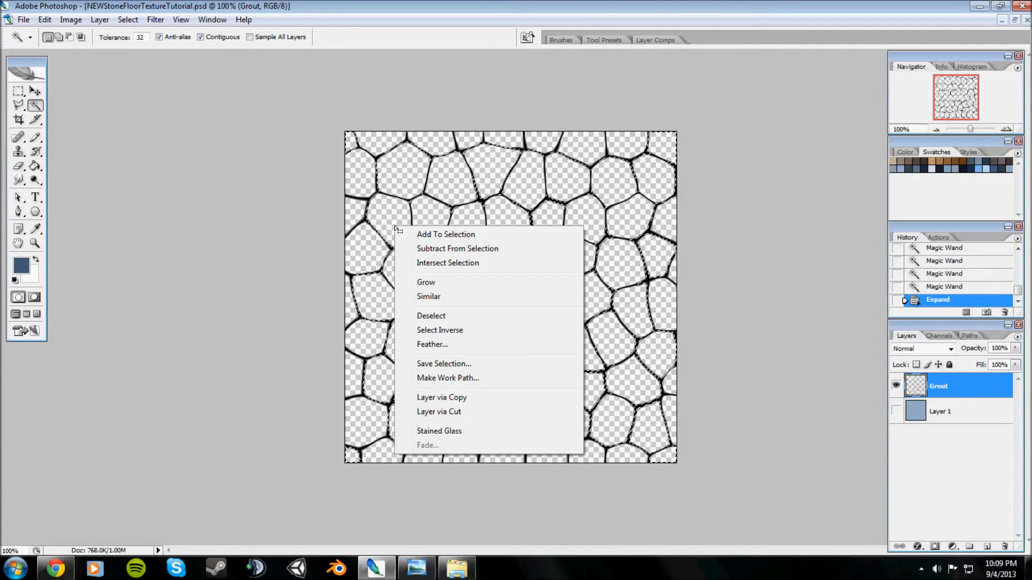
pyautogui.click(465, 330)
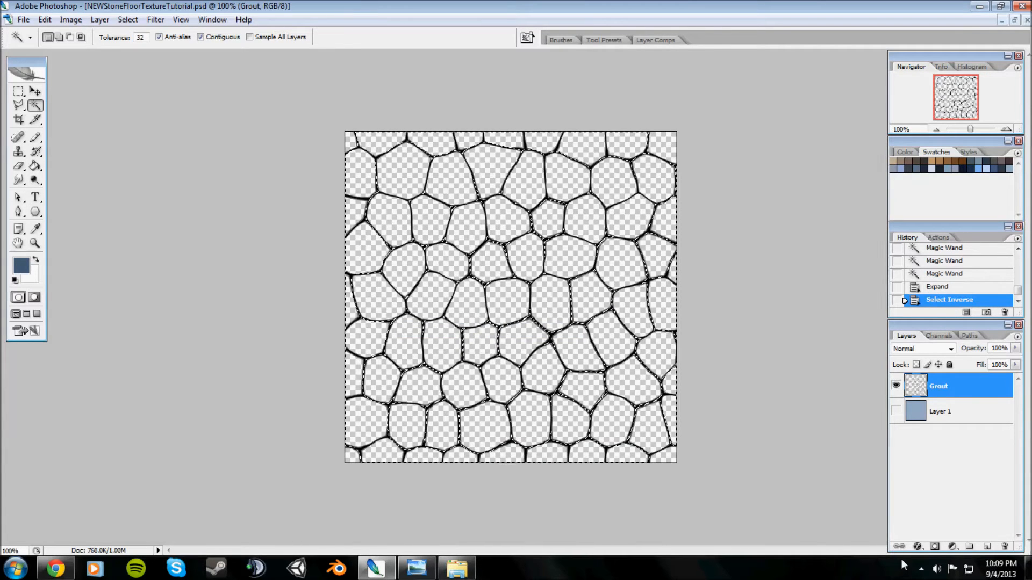
# Create a new layer named "Stone Mask" and place it directly below the Grout layer.
pyautogui.click(987, 547)
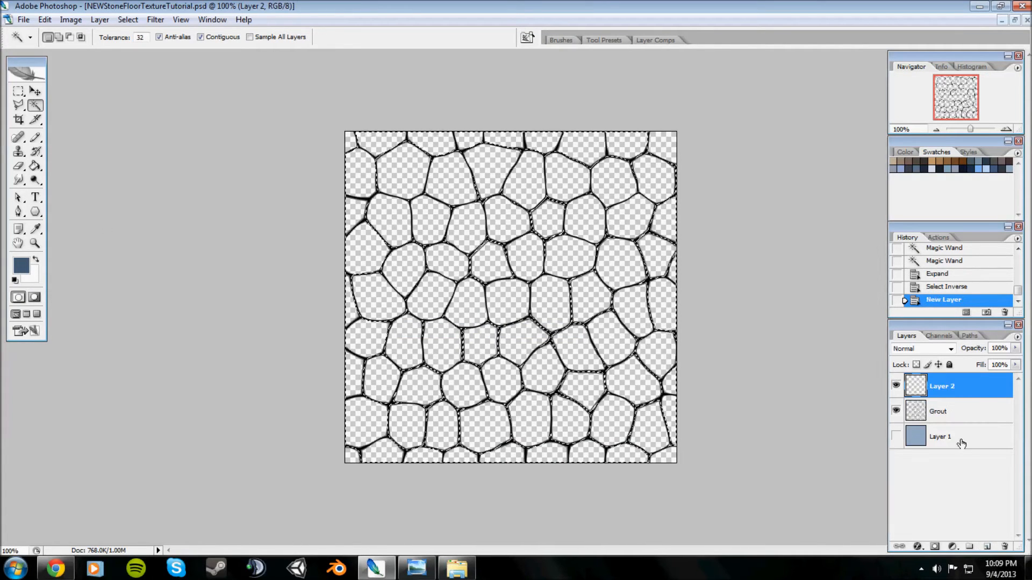
pyautogui.doubleClick(939, 388)
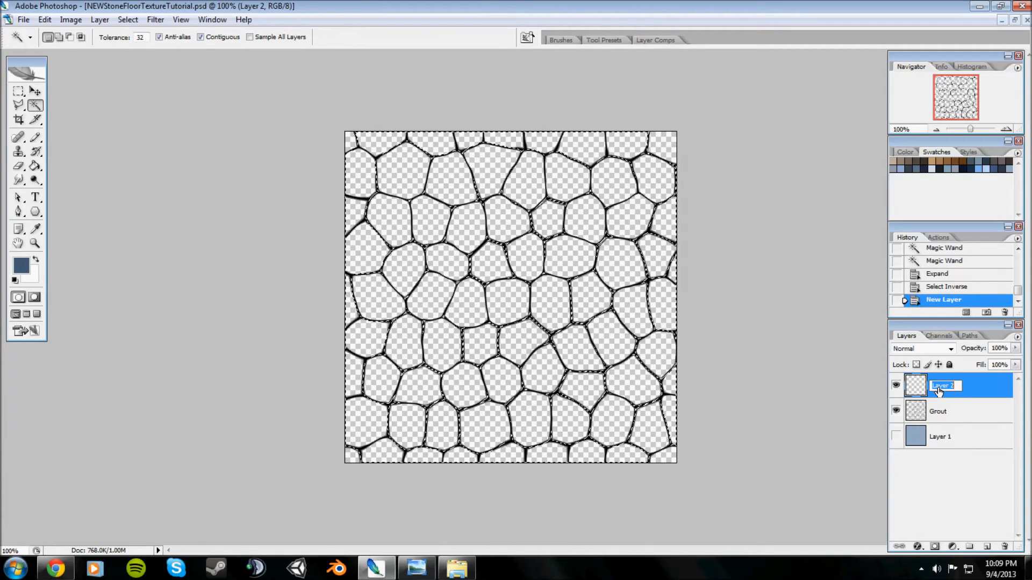
pyautogui.write('Stone Mask')
pyautogui.press('Return')
pyautogui.moveTo(944, 393); pyautogui.dragTo(955, 427)
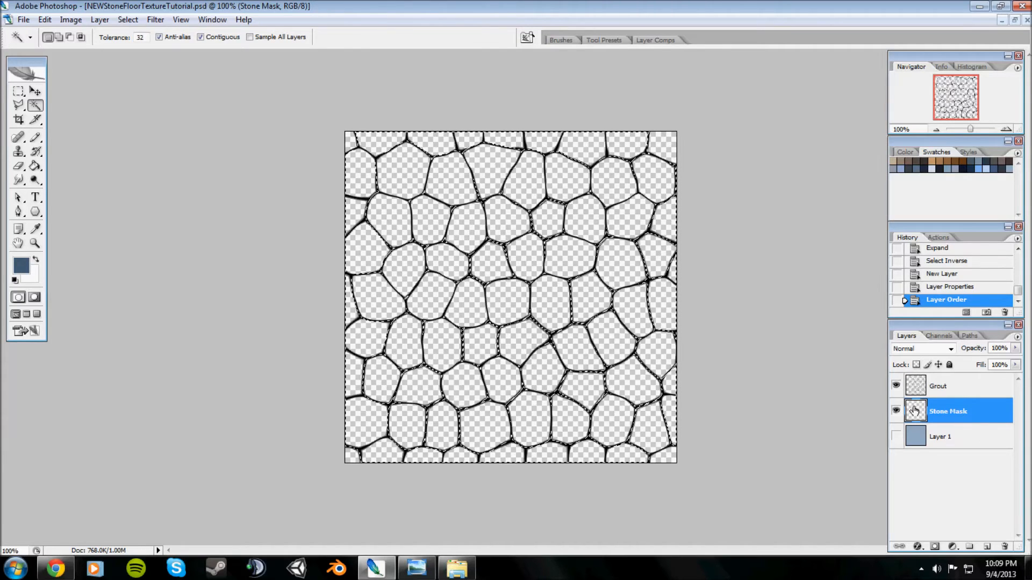
pyautogui.press('shift')
pyautogui.hotkey('shift', 'F5')
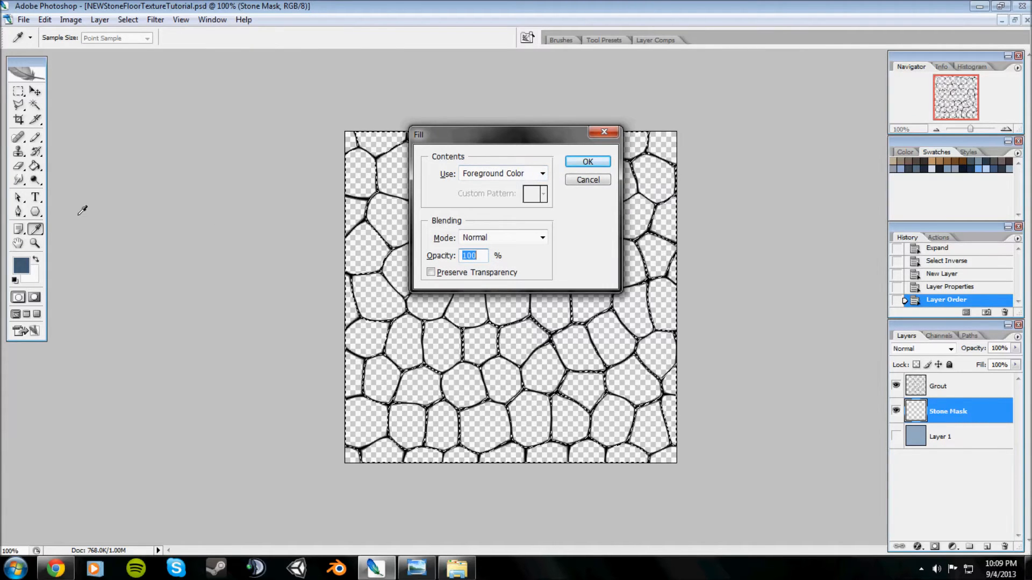
pyautogui.click(588, 180)
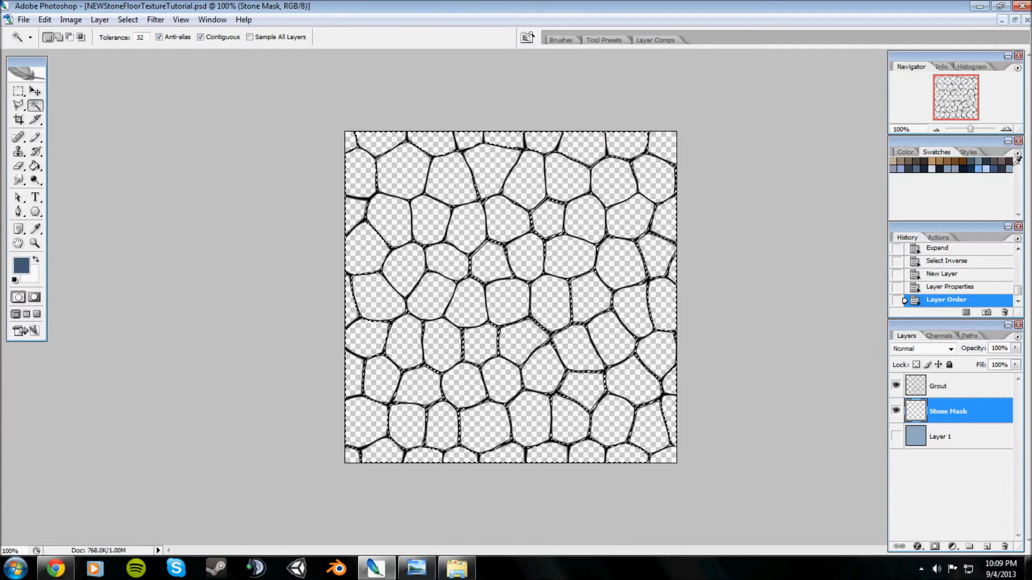
# Fill the selection on the Stone Mask layer with the light blue stone swatch colour and deselect.
pyautogui.click(977, 169)
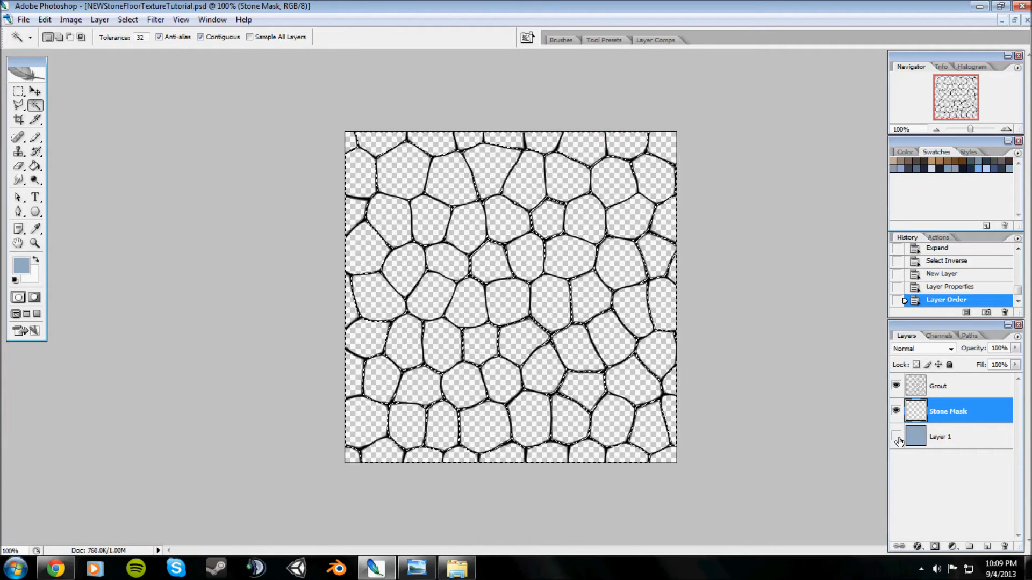
pyautogui.press('shift')
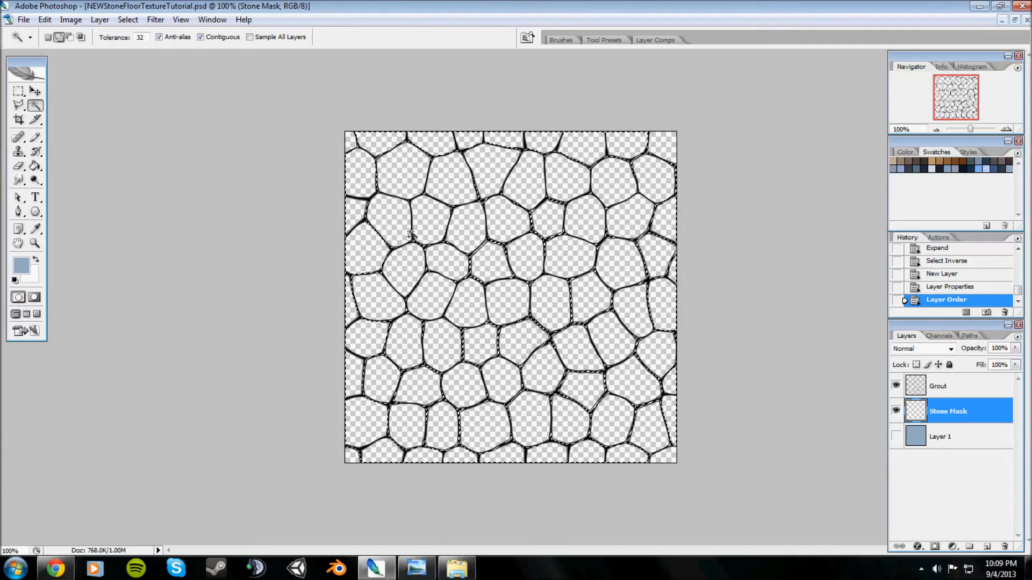
pyautogui.hotkey('shift', 'F5')
pyautogui.press('Return')
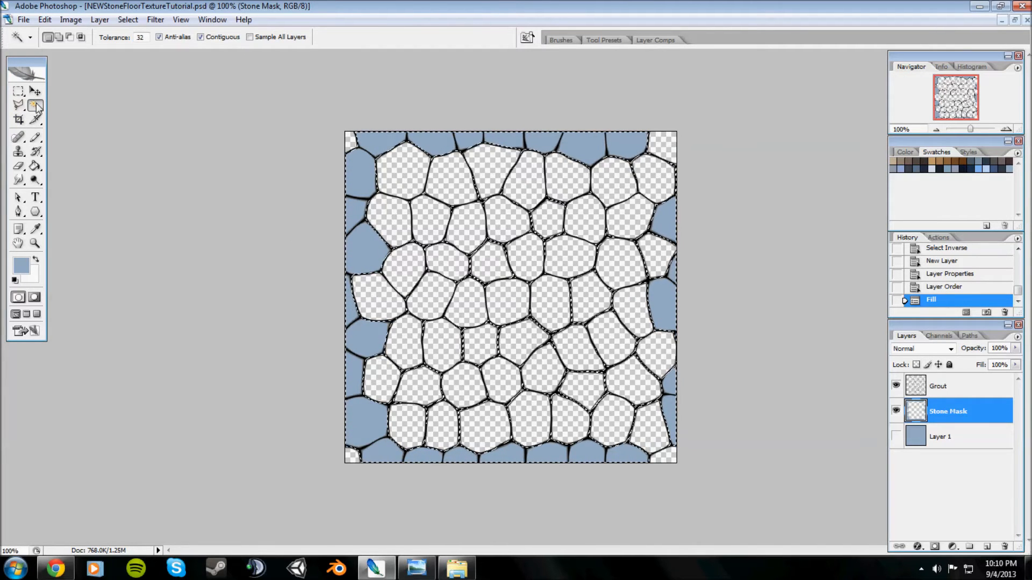
pyautogui.hotkey('ctrl', 'd')
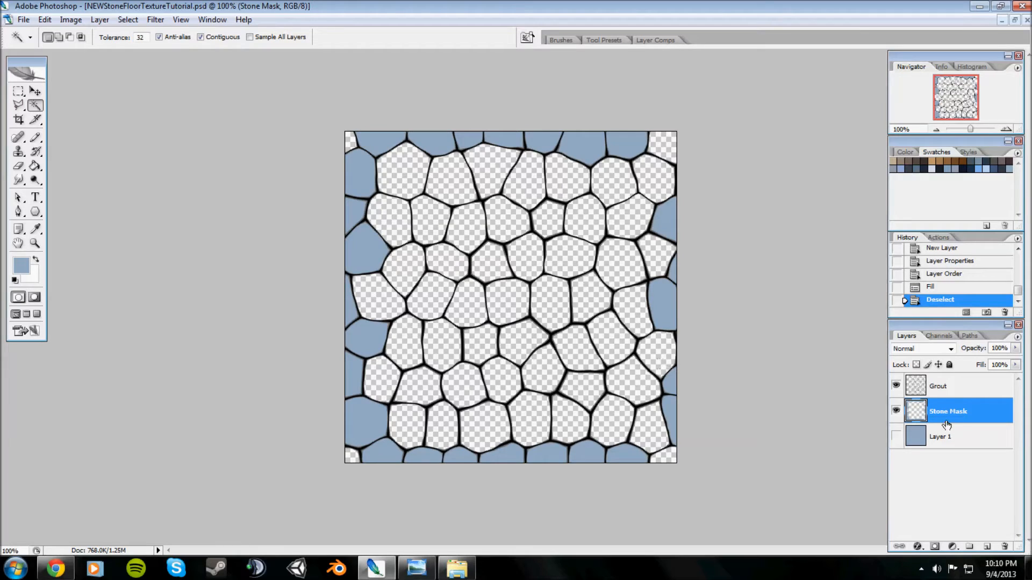
# Clip the Stone Mask layer to Layer 1 and make Layer 1 visible.
pyautogui.moveTo(944, 425); pyautogui.dragTo(967, 424)
pyautogui.keyDown('alt'); pyautogui.click(967, 425); pyautogui.keyUp('alt')
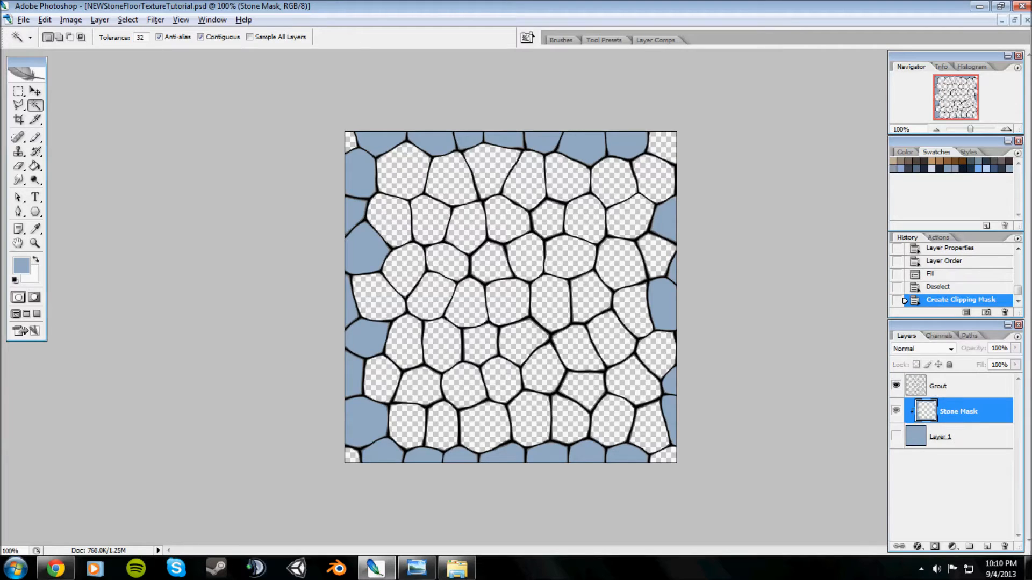
pyautogui.click(900, 440)
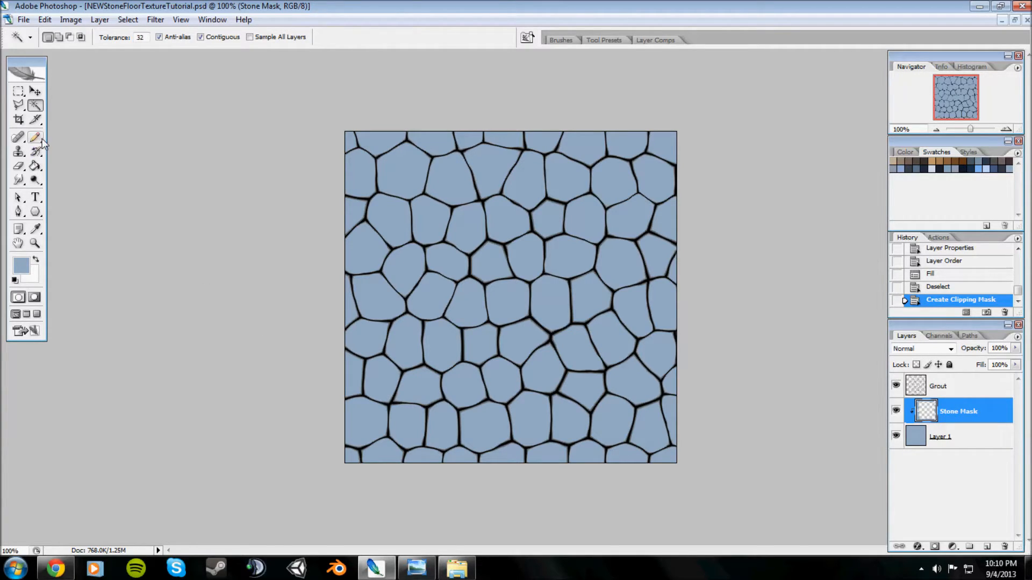
# Set the foreground colour to the dark blue 172b3a.
pyautogui.click(21, 265)
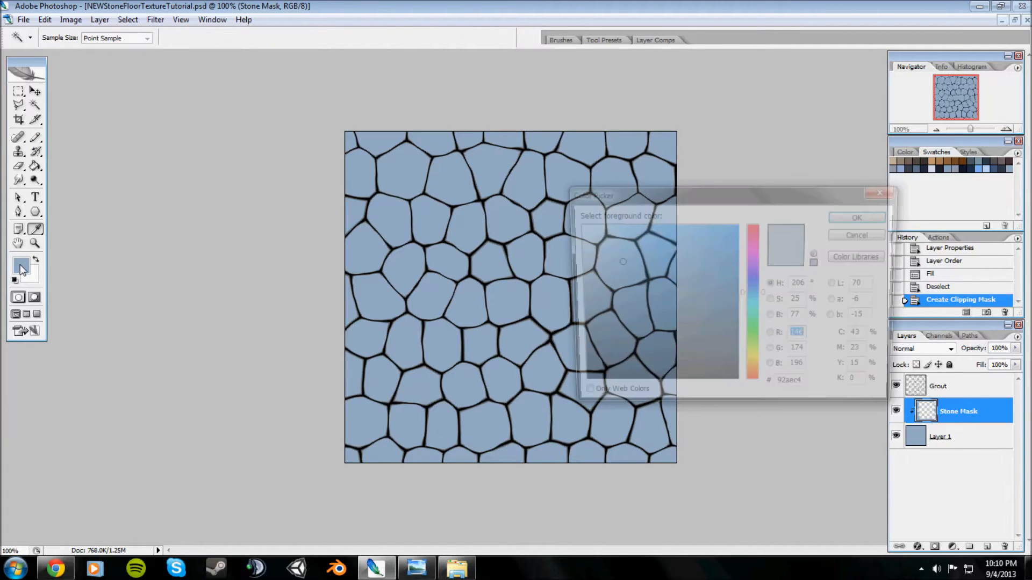
pyautogui.moveTo(634, 358)
pyautogui.mouseDown()
pyautogui.moveTo(669, 364)
pyautogui.moveTo(690, 345)
pyautogui.moveTo(679, 339)
pyautogui.moveTo(698, 352)
pyautogui.moveTo(672, 352)
pyautogui.mouseUp()
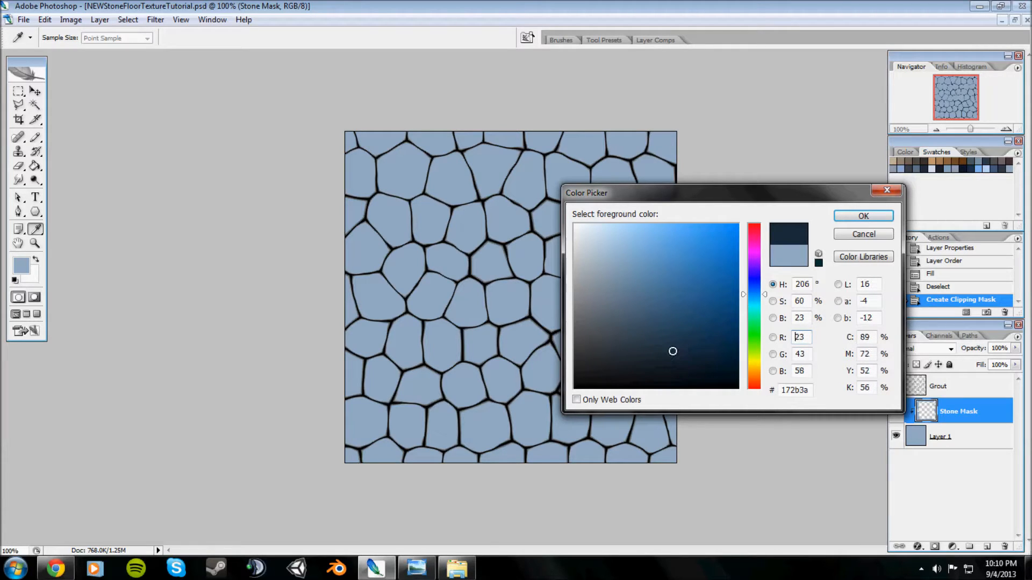
pyautogui.click(847, 215)
pyautogui.press('w')
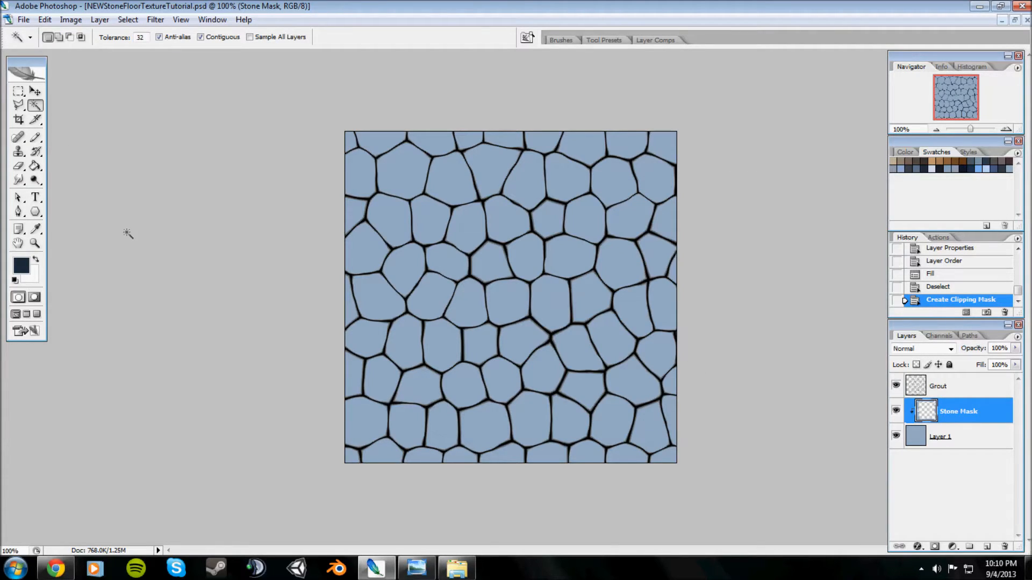
# Try scribbling across the stones with the Pencil on the Stone Mask layer, and revert the strokes.
pyautogui.click(35, 138)
pyautogui.moveTo(486, 156)
pyautogui.mouseDown()
pyautogui.moveTo(376, 173)
pyautogui.moveTo(315, 207)
pyautogui.moveTo(222, 190)
pyautogui.mouseUp()
pyautogui.moveTo(600, 234); pyautogui.dragTo(676, 237)
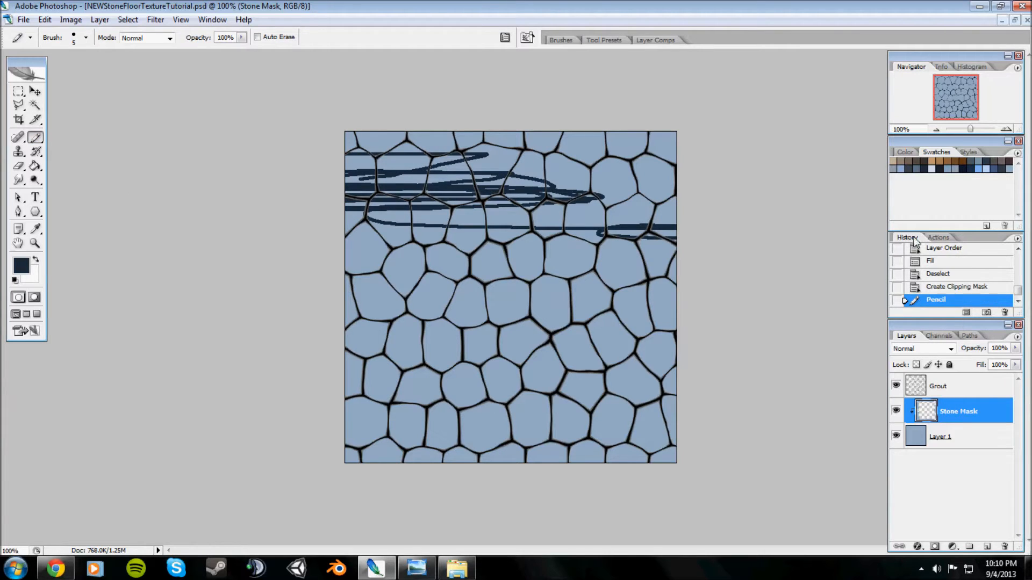
pyautogui.click(947, 288)
# Test the mask by scribbling with the Pencil all over Layer 1, and revert the strokes.
pyautogui.click(951, 433)
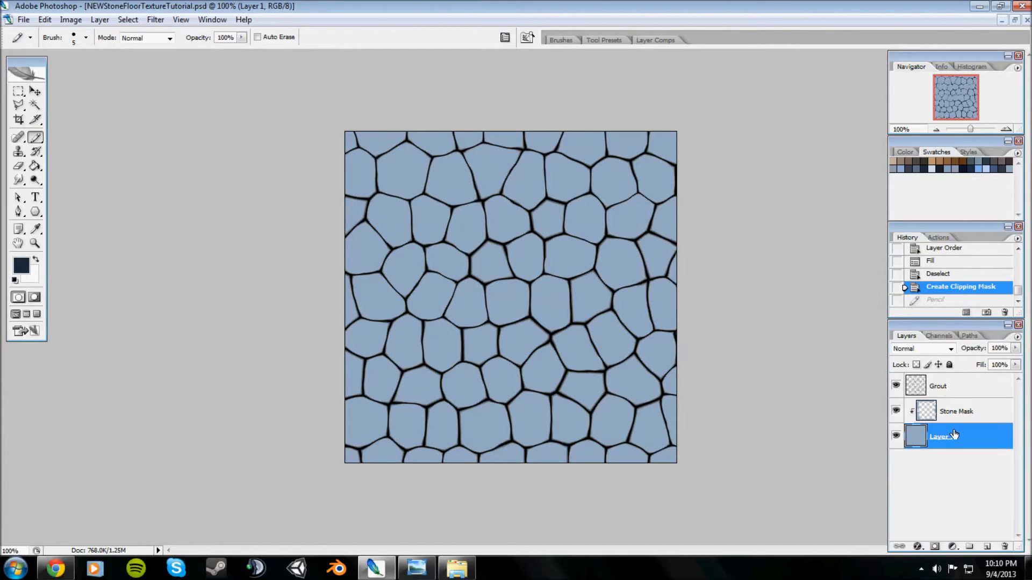
pyautogui.moveTo(484, 190)
pyautogui.mouseDown()
pyautogui.moveTo(376, 173)
pyautogui.moveTo(537, 161)
pyautogui.moveTo(241, 184)
pyautogui.moveTo(376, 277)
pyautogui.moveTo(500, 304)
pyautogui.moveTo(395, 346)
pyautogui.moveTo(404, 376)
pyautogui.moveTo(680, 430)
pyautogui.moveTo(516, 424)
pyautogui.moveTo(621, 434)
pyautogui.moveTo(499, 346)
pyautogui.moveTo(500, 334)
pyautogui.moveTo(712, 215)
pyautogui.moveTo(632, 376)
pyautogui.moveTo(602, 304)
pyautogui.moveTo(612, 161)
pyautogui.moveTo(376, 295)
pyautogui.moveTo(461, 318)
pyautogui.moveTo(365, 317)
pyautogui.moveTo(429, 298)
pyautogui.moveTo(322, 444)
pyautogui.moveTo(434, 432)
pyautogui.moveTo(530, 404)
pyautogui.moveTo(491, 275)
pyautogui.moveTo(474, 312)
pyautogui.moveTo(411, 189)
pyautogui.moveTo(661, 155)
pyautogui.moveTo(515, 172)
pyautogui.moveTo(655, 187)
pyautogui.mouseUp()
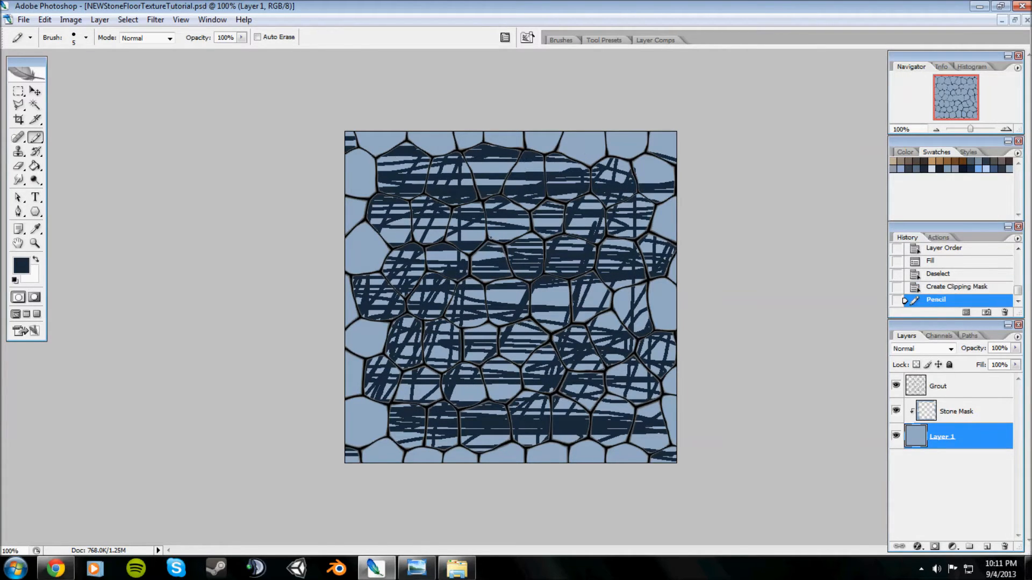
pyautogui.click(954, 288)
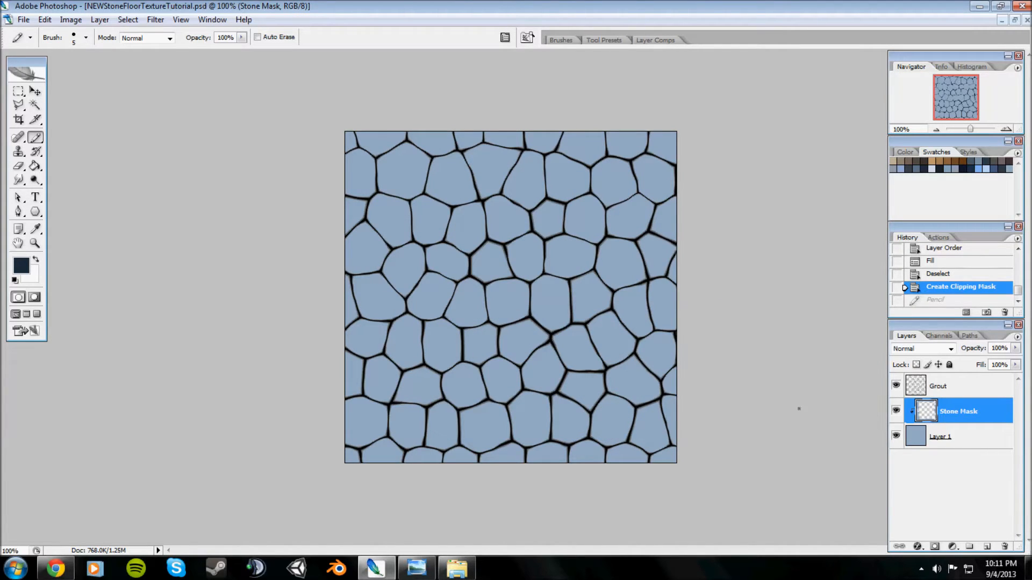
# Rename Layer 1 to "Stones".
pyautogui.click(965, 445)
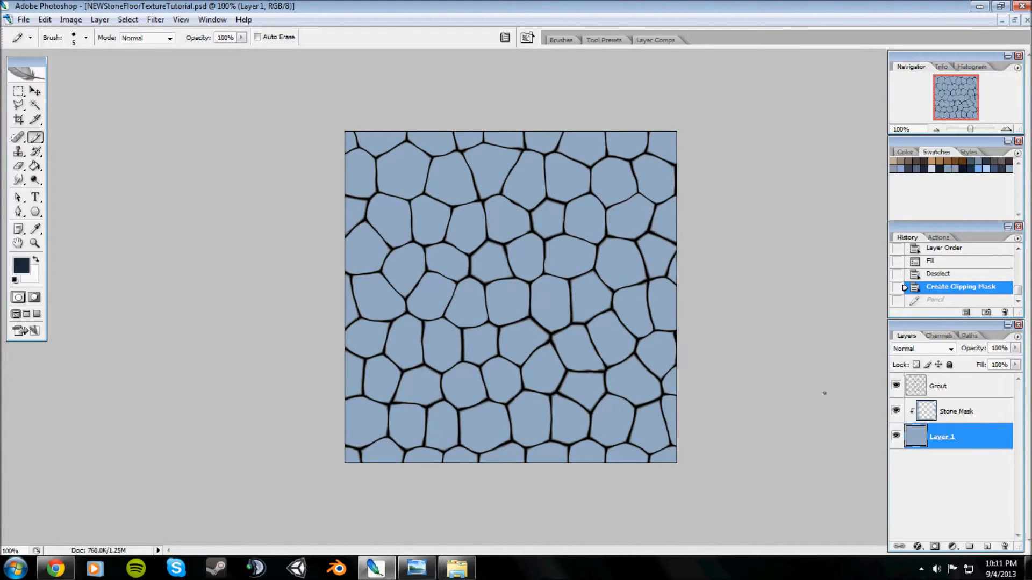
pyautogui.doubleClick(943, 436)
pyautogui.write('Stones')
pyautogui.press('Return')
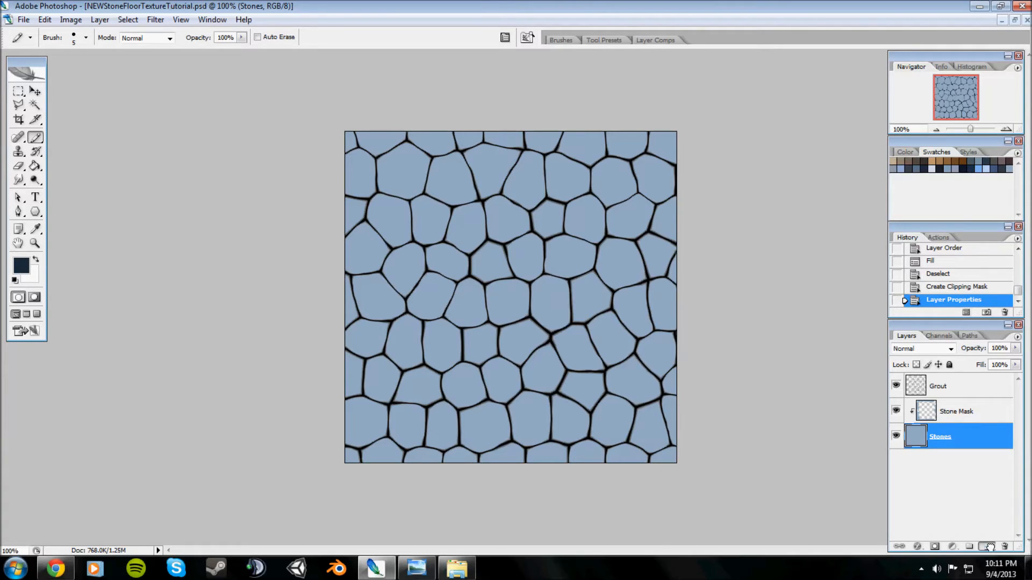
# Duplicate the Stones and Stone Mask layers and stack the copies directly below Grout, with the mask copy above the stones copy.
pyautogui.moveTo(990, 547); pyautogui.dragTo(990, 547)
pyautogui.moveTo(963, 458); pyautogui.dragTo(955, 407)
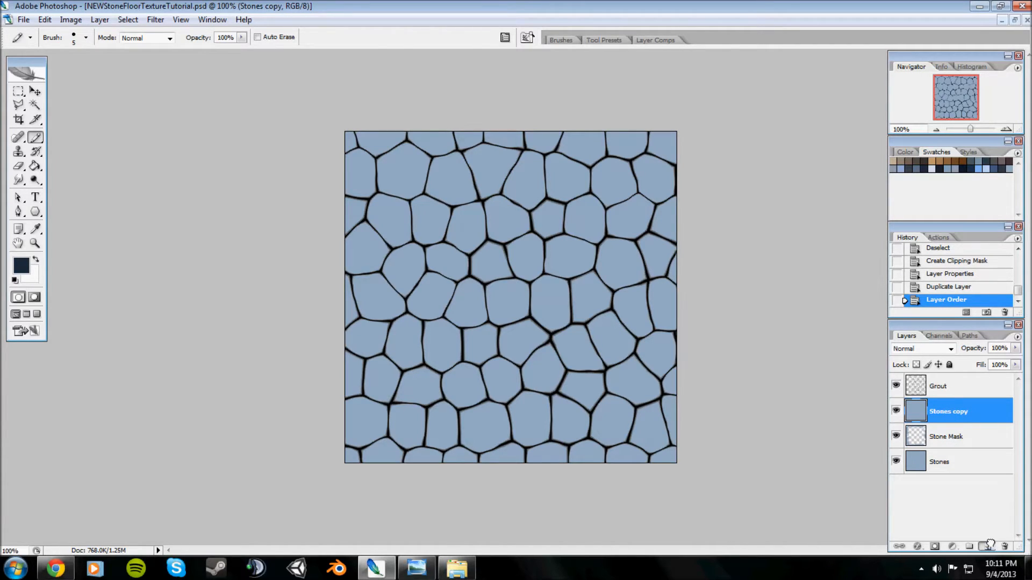
pyautogui.moveTo(990, 545); pyautogui.dragTo(989, 544)
pyautogui.moveTo(957, 444); pyautogui.dragTo(967, 413)
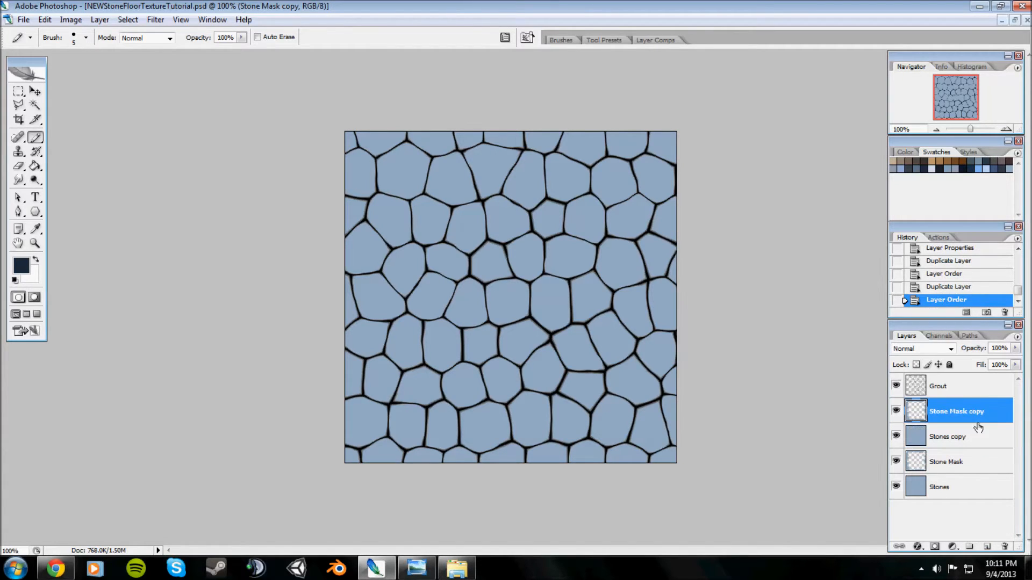
# Clip the Stone Mask copy to Stones copy and the original Stone Mask to Stones.
pyautogui.click(978, 430)
pyautogui.keyDown('alt'); pyautogui.click(978, 424); pyautogui.keyUp('alt')
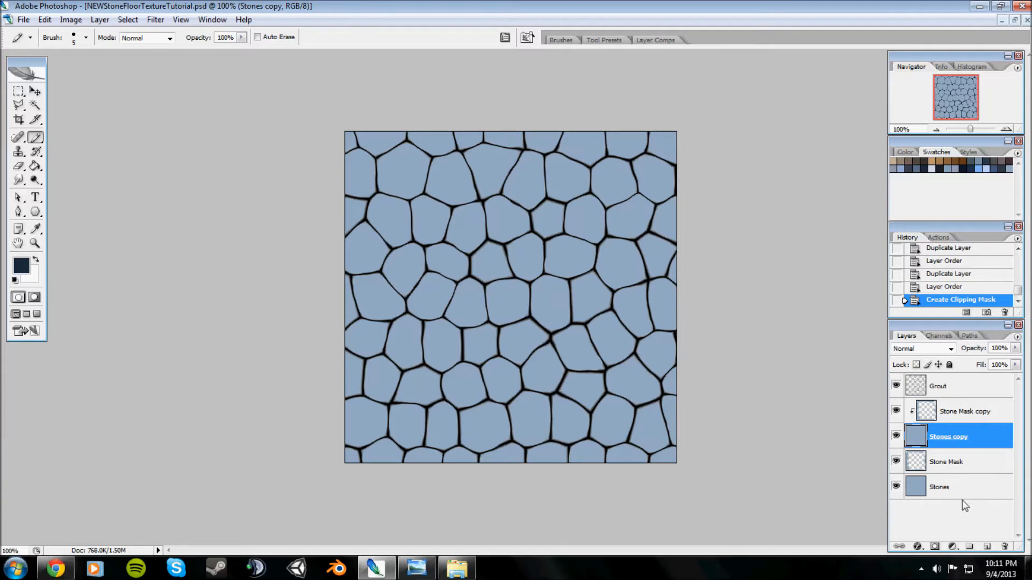
pyautogui.click(966, 468)
pyautogui.keyDown('alt'); pyautogui.click(972, 474); pyautogui.keyUp('alt')
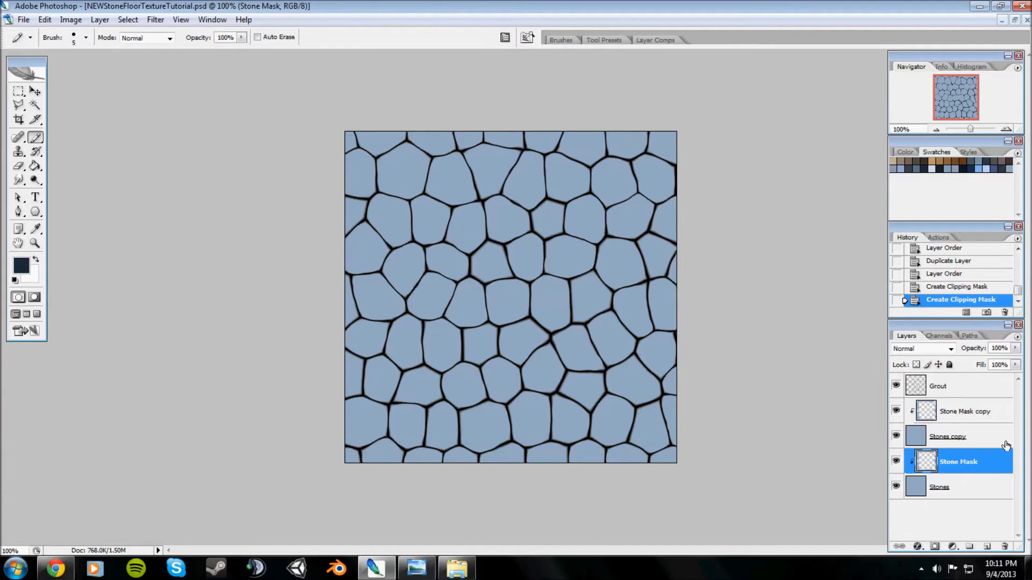
# Rename the Stones copy layer to "Highlights".
pyautogui.click(966, 438)
pyautogui.doubleClick(962, 442)
pyautogui.write('Hi')
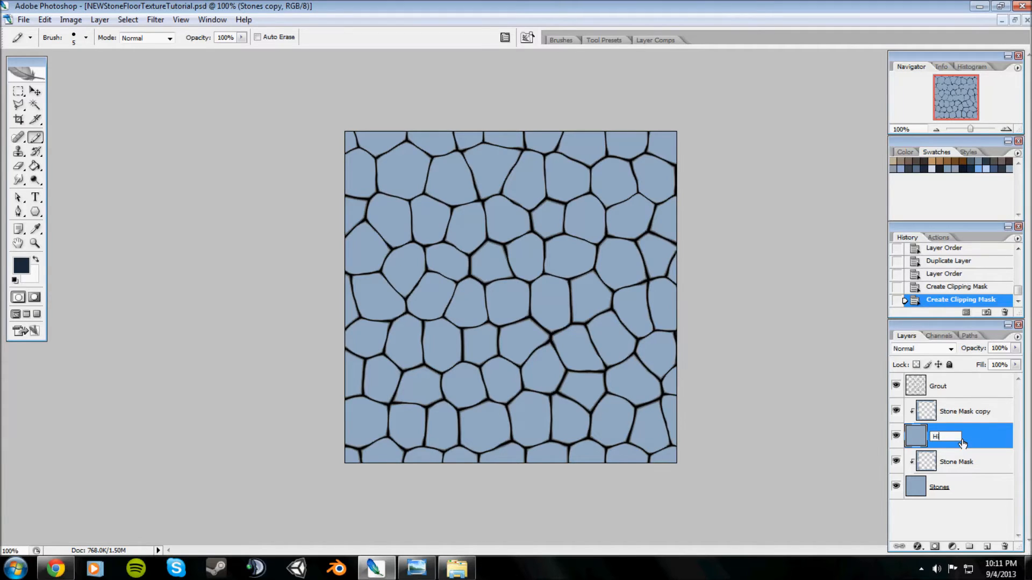
pyautogui.write('ghlights')
pyautogui.press('Return')
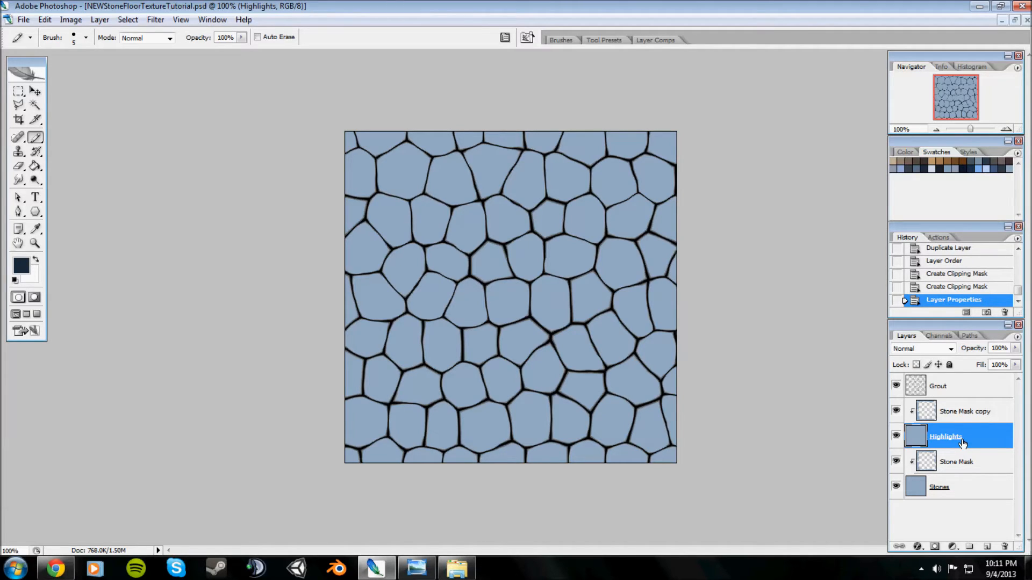
# Select the whole canvas on the Highlights layer and clear its contents.
pyautogui.click(971, 411)
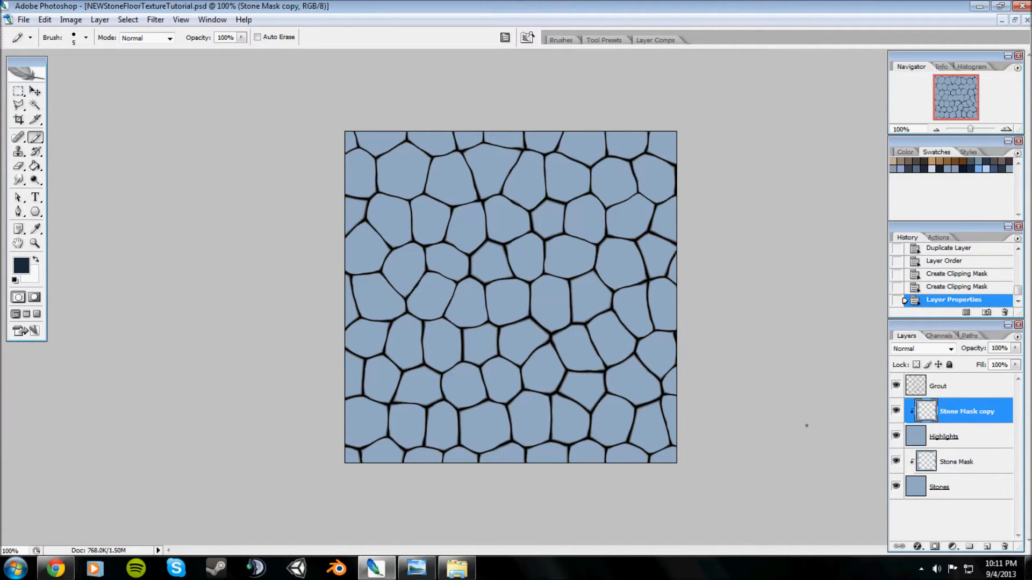
pyautogui.click(937, 440)
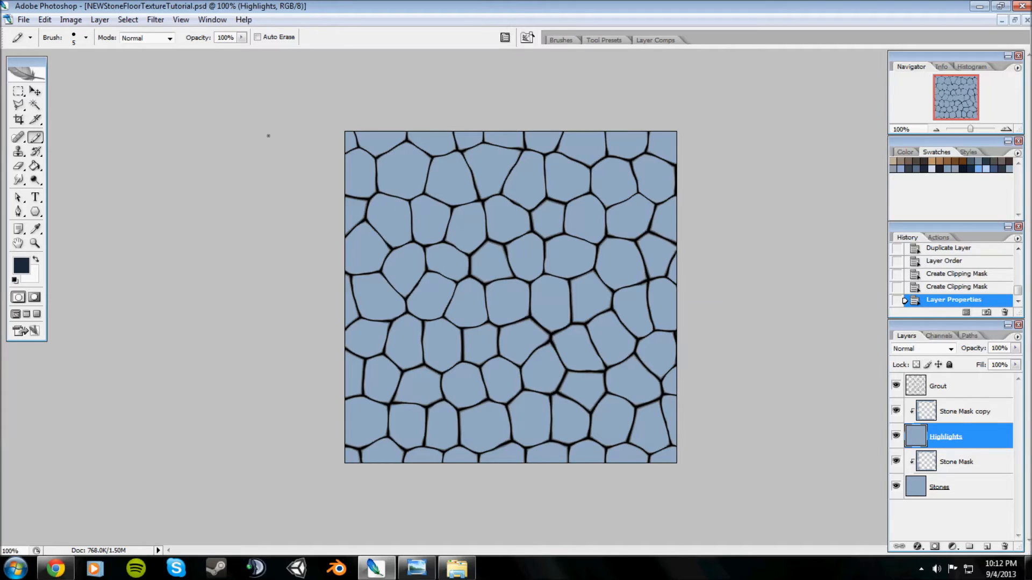
pyautogui.click(35, 104)
pyautogui.hotkey('ctrl', 'a')
pyautogui.press('Delete')
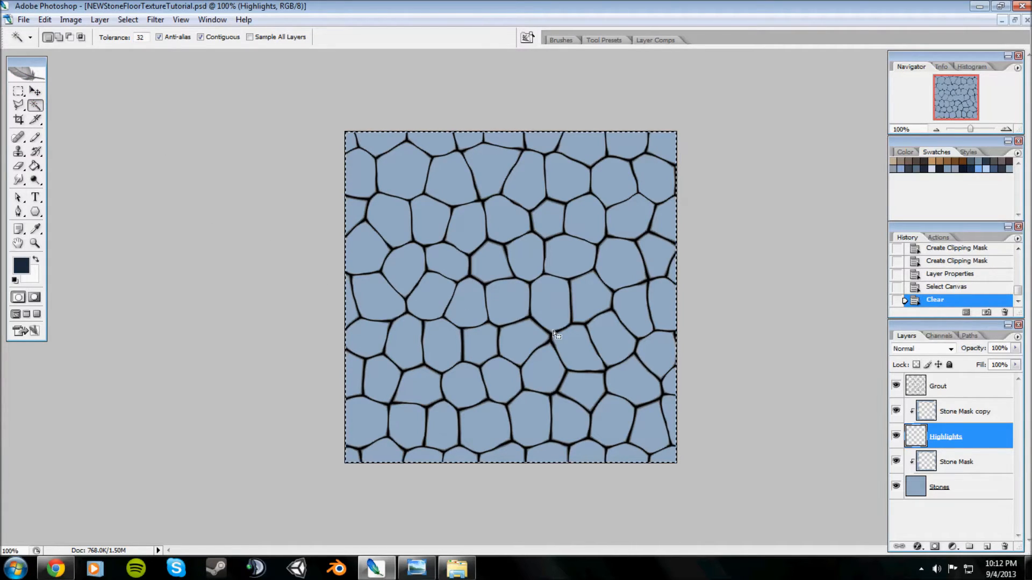
# Set the foreground color to light blue b1d0e8 and save it as a new swatch with the default name.
pyautogui.click(21, 265)
pyautogui.moveTo(662, 309)
pyautogui.mouseDown()
pyautogui.moveTo(658, 255)
pyautogui.moveTo(613, 239)
pyautogui.mouseUp()
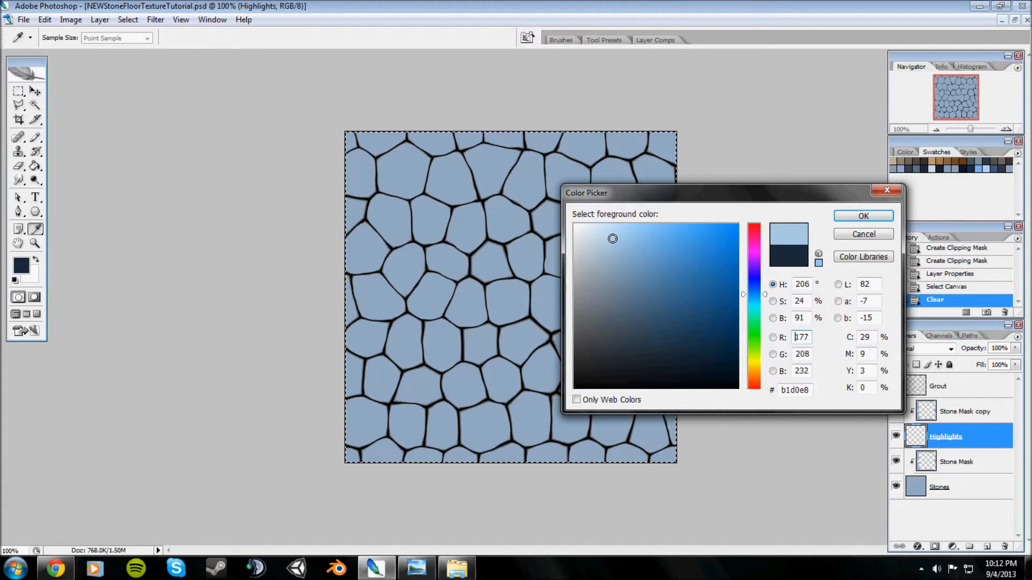
pyautogui.click(852, 218)
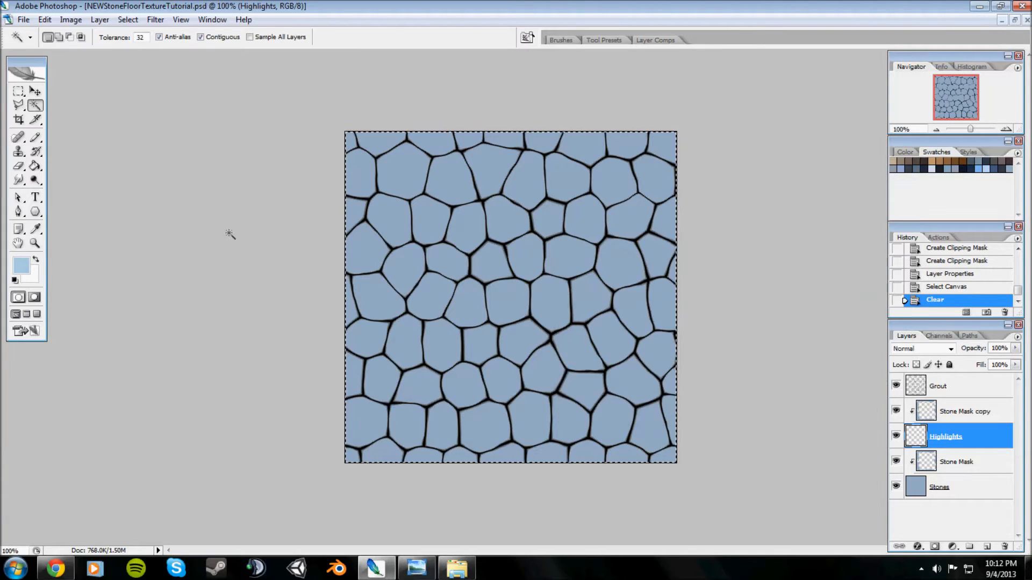
pyautogui.click(982, 199)
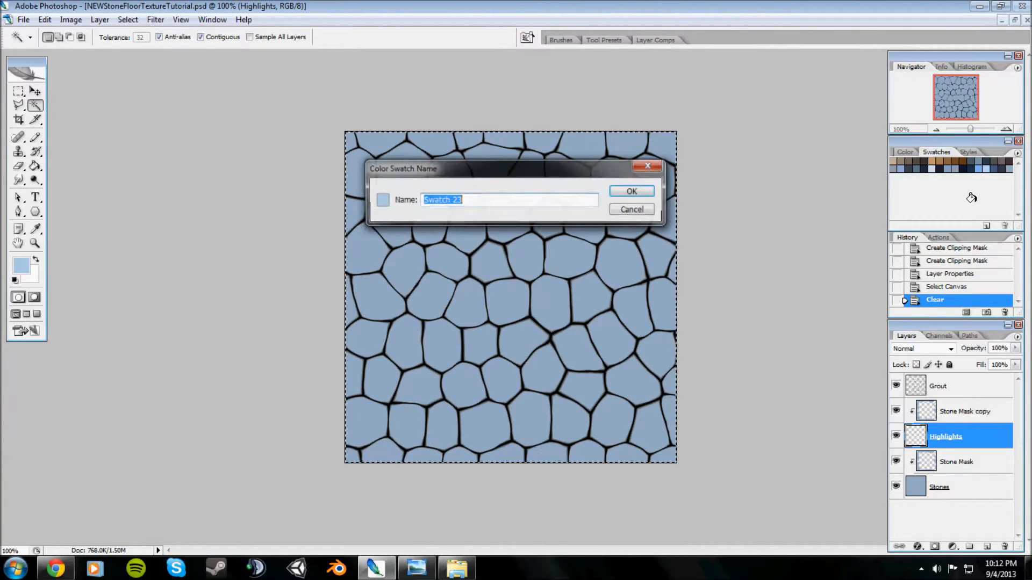
pyautogui.click(630, 199)
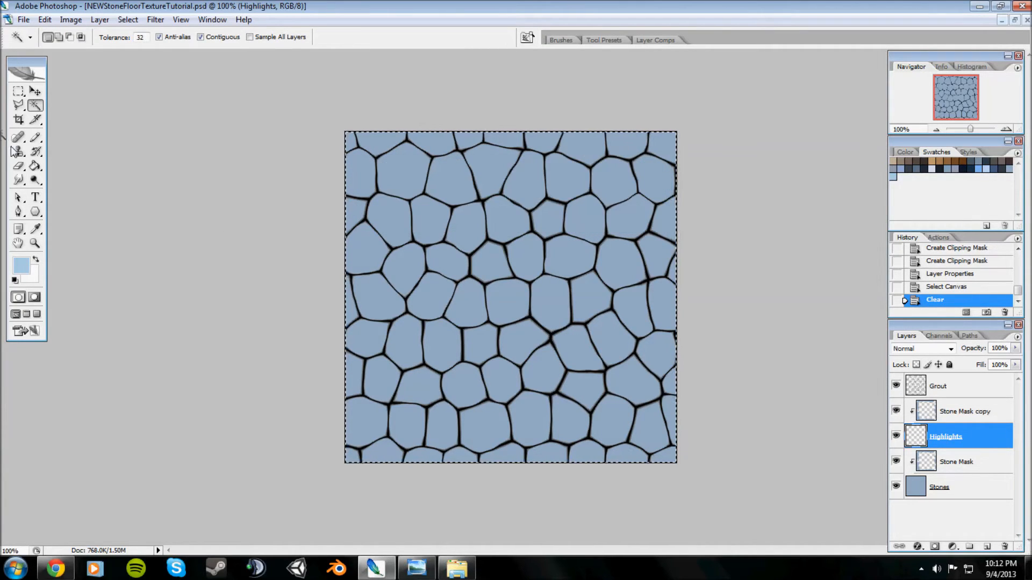
# Configure the Brush tool with a soft 14 px tip, 0% hardness and 100% flow, and deselect the canvas.
pyautogui.moveTo(35, 137)
pyautogui.mouseDown()
pyautogui.moveTo(86, 141)
pyautogui.moveTo(70, 137)
pyautogui.mouseUp()
pyautogui.click(68, 40)
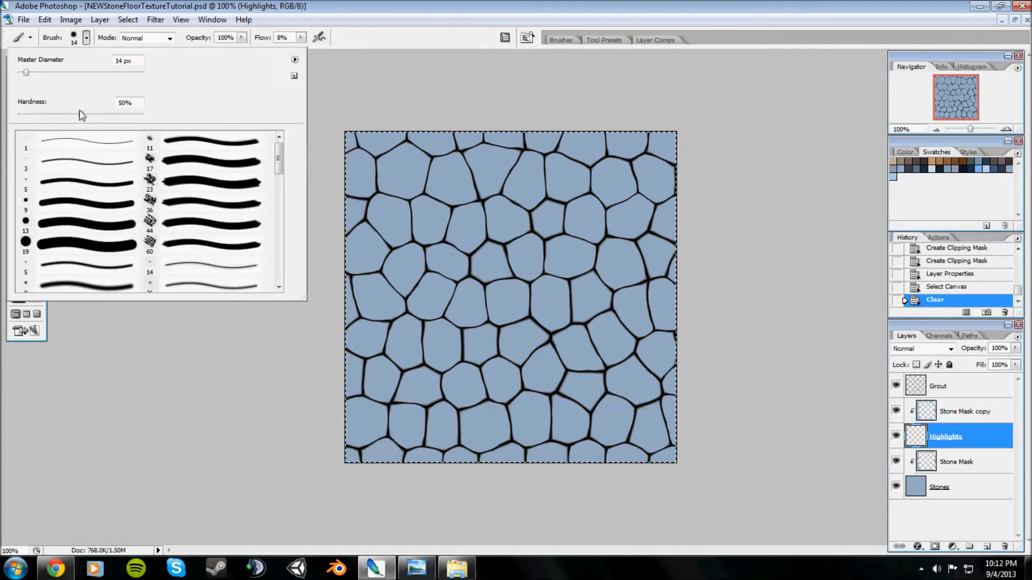
pyautogui.click(264, 44)
pyautogui.moveTo(261, 41); pyautogui.dragTo(468, 41)
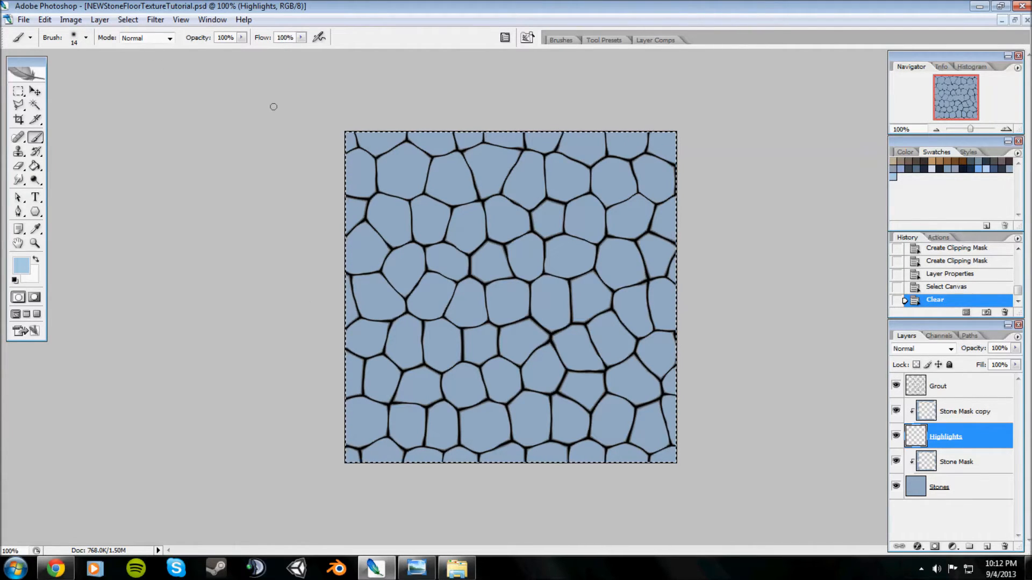
pyautogui.click(35, 104)
pyautogui.click(168, 184)
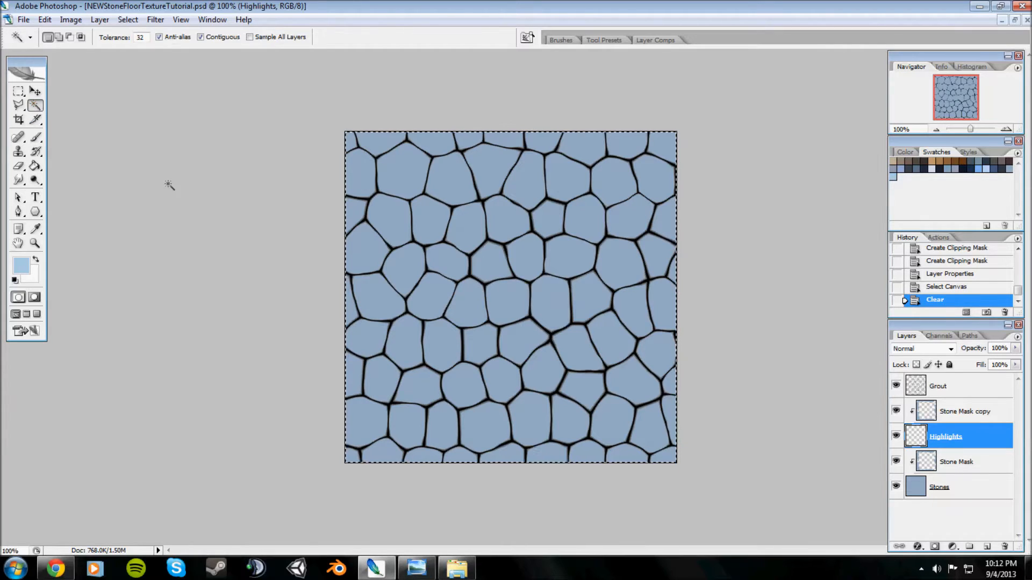
pyautogui.press('b')
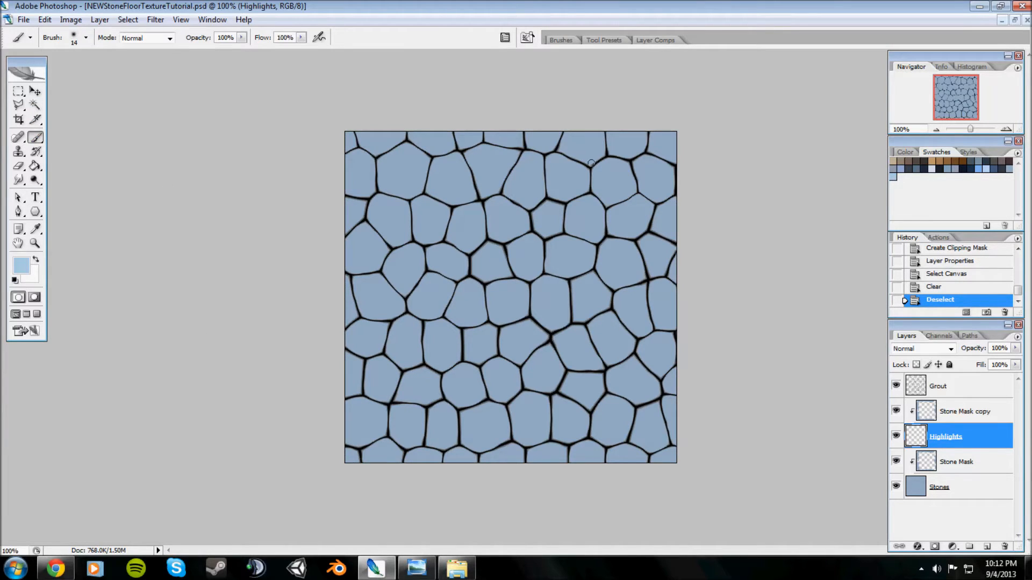
# Reduce the brush diameter to 11 px, test a highlight stroke along one stone's upper-left edge, and undo the stroke.
pyautogui.scroll(5, 470, 211)
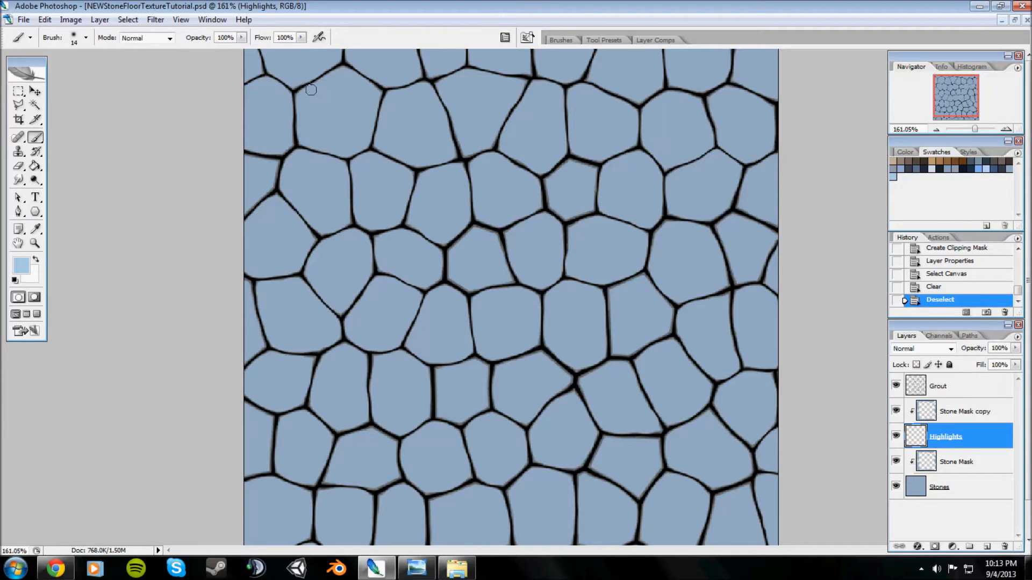
pyautogui.click(86, 38)
pyautogui.moveTo(25, 74); pyautogui.dragTo(24, 74)
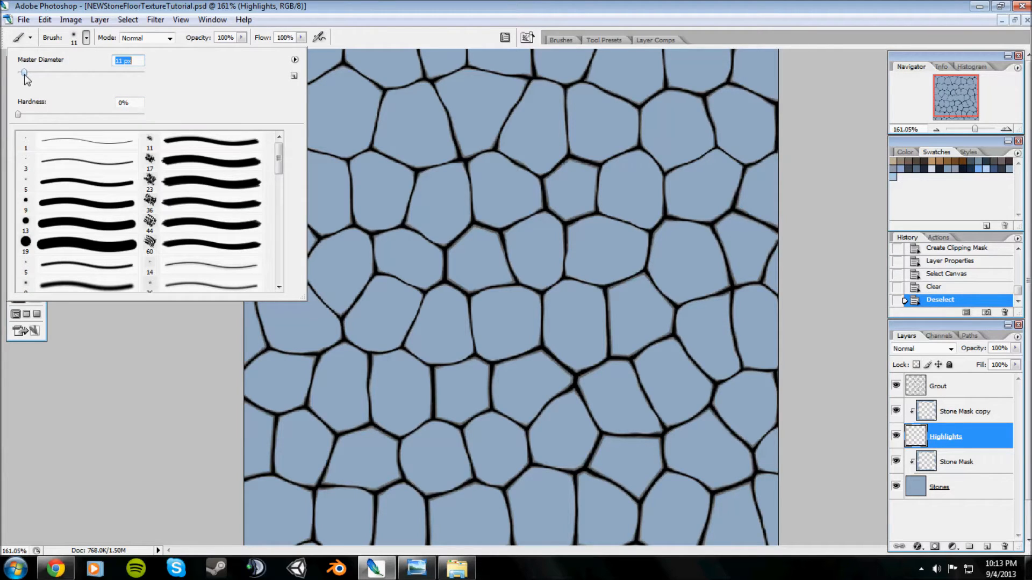
pyautogui.click(254, 13)
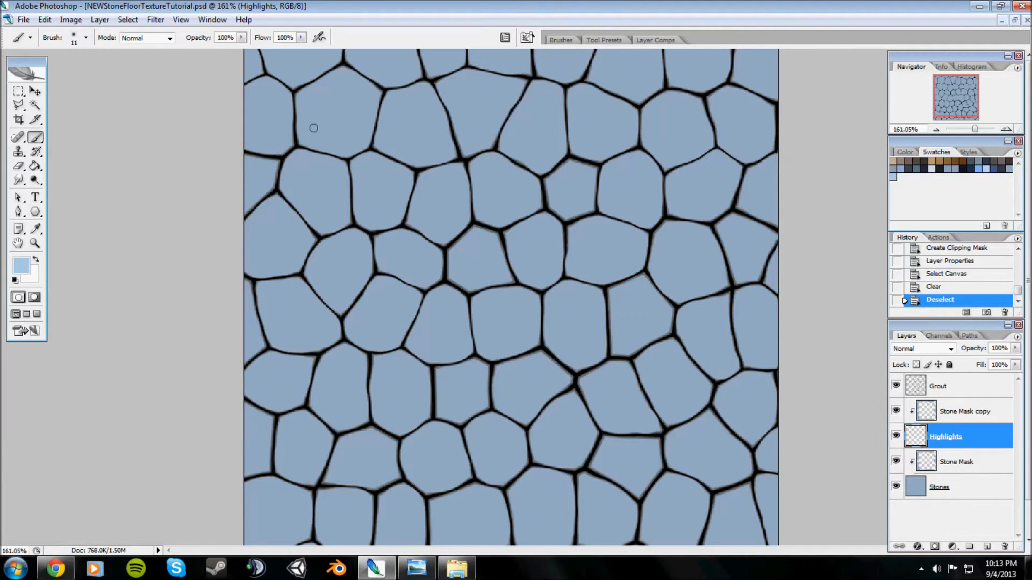
pyautogui.moveTo(303, 137)
pyautogui.mouseDown()
pyautogui.moveTo(302, 98)
pyautogui.moveTo(341, 67)
pyautogui.mouseUp()
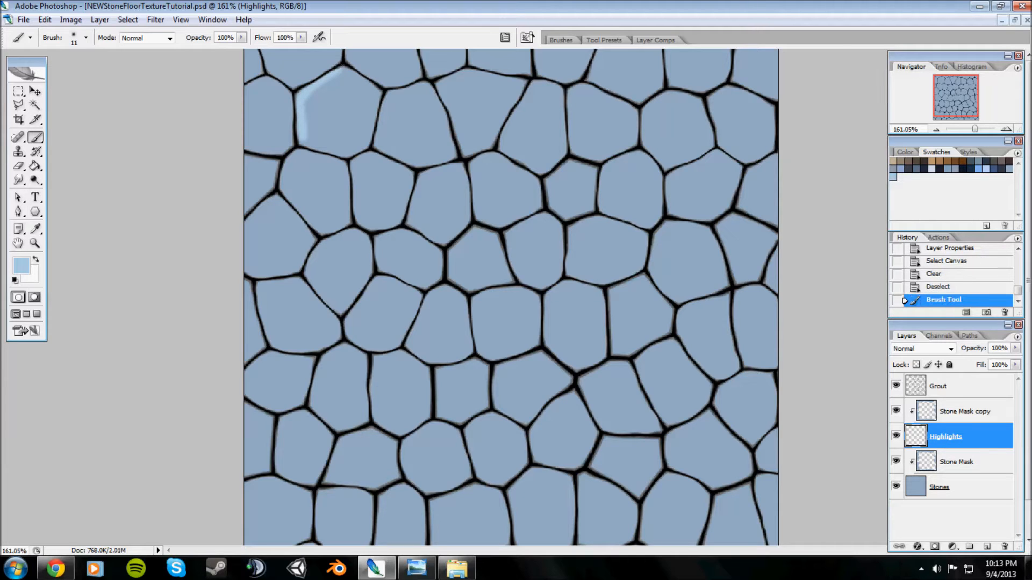
pyautogui.hotkey('ctrl', 'z')
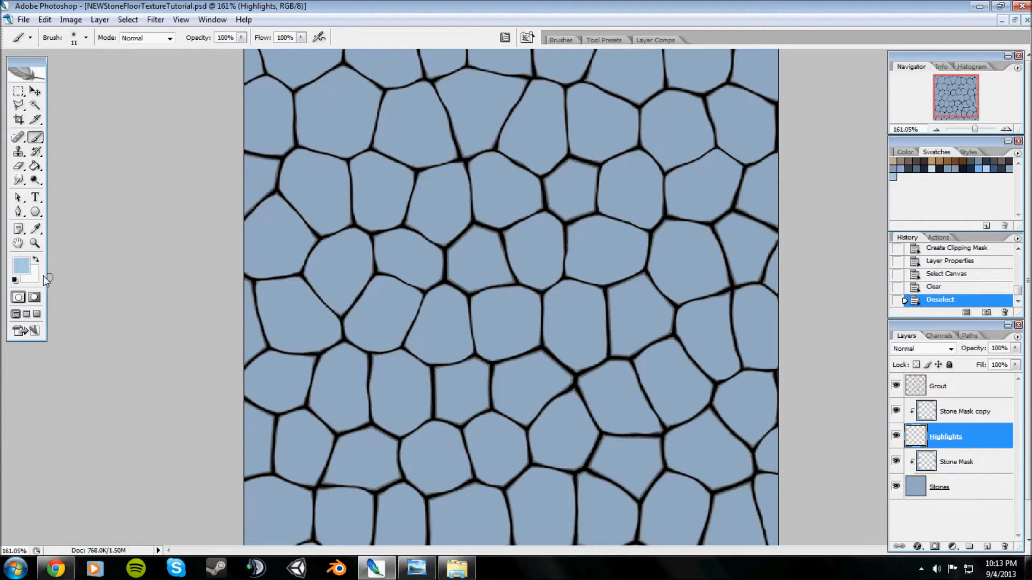
# Change the foreground color to a brighter, more saturated light blue for the highlight brush.
pyautogui.click(24, 267)
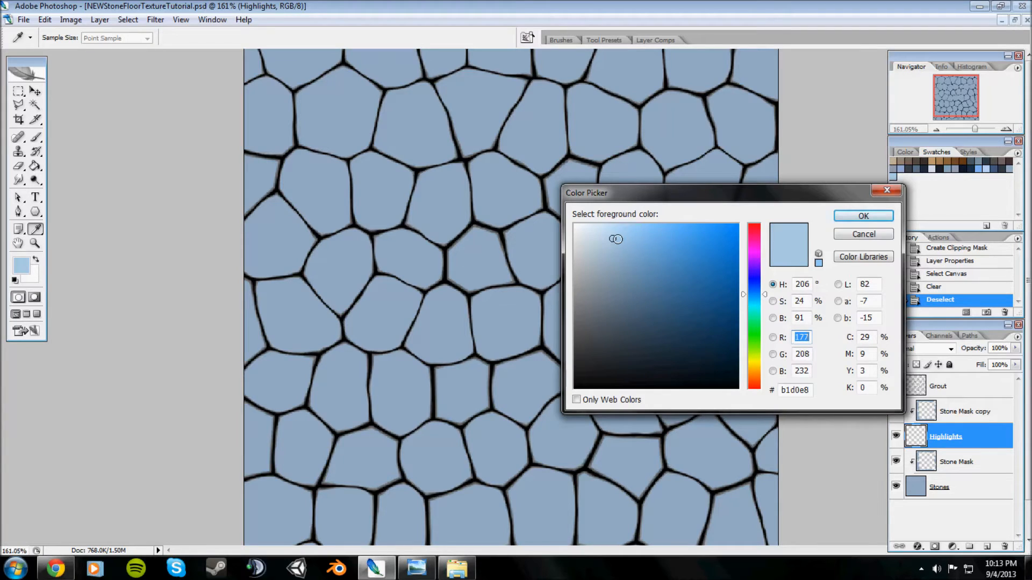
pyautogui.moveTo(613, 238); pyautogui.dragTo(612, 226)
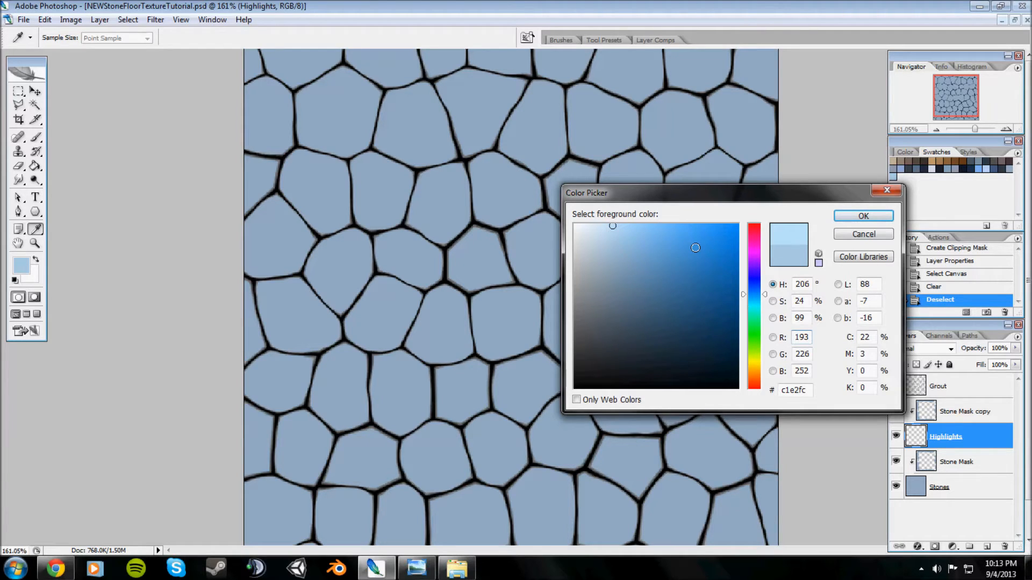
pyautogui.moveTo(614, 228)
pyautogui.mouseDown()
pyautogui.moveTo(649, 226)
pyautogui.moveTo(639, 224)
pyautogui.mouseUp()
pyautogui.click(862, 216)
pyautogui.press('b')
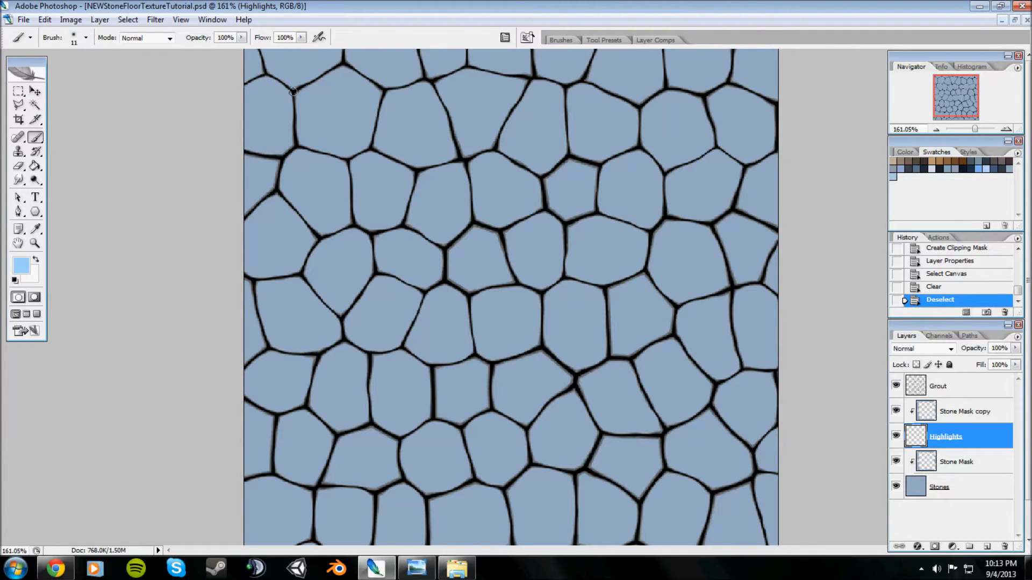
# Paint light blue highlights along the upper-left edges of the stones on the Highlights layer, working row by row.
pyautogui.moveTo(302, 141)
pyautogui.mouseDown()
pyautogui.moveTo(301, 96)
pyautogui.moveTo(349, 70)
pyautogui.mouseUp()
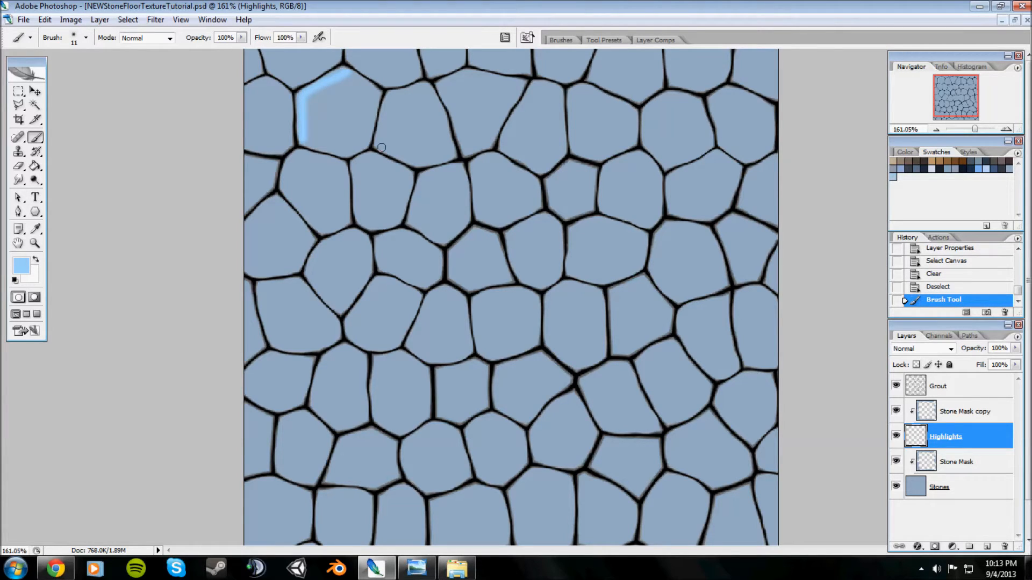
pyautogui.moveTo(376, 143)
pyautogui.mouseDown()
pyautogui.moveTo(395, 93)
pyautogui.moveTo(429, 82)
pyautogui.moveTo(442, 94)
pyautogui.moveTo(438, 81)
pyautogui.moveTo(465, 73)
pyautogui.moveTo(509, 83)
pyautogui.mouseUp()
pyautogui.moveTo(505, 133); pyautogui.dragTo(540, 84)
pyautogui.moveTo(517, 121)
pyautogui.mouseDown()
pyautogui.moveTo(543, 82)
pyautogui.moveTo(562, 86)
pyautogui.mouseUp()
pyautogui.moveTo(574, 134)
pyautogui.mouseDown()
pyautogui.moveTo(572, 92)
pyautogui.moveTo(591, 91)
pyautogui.moveTo(632, 110)
pyautogui.moveTo(645, 139)
pyautogui.moveTo(645, 107)
pyautogui.moveTo(689, 100)
pyautogui.mouseUp()
pyautogui.scroll(-2, 403, 228)
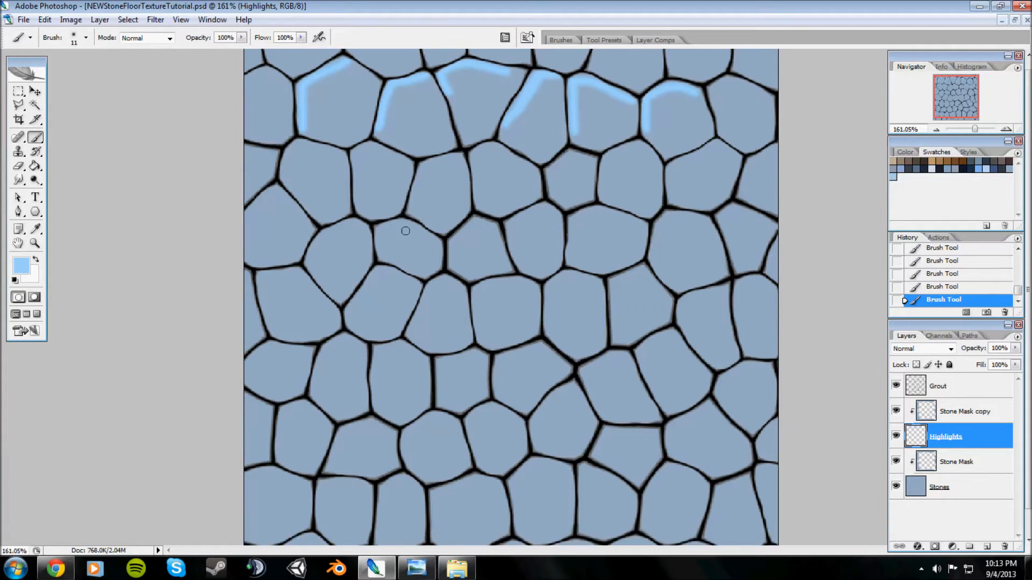
pyautogui.scroll(2, 408, 237)
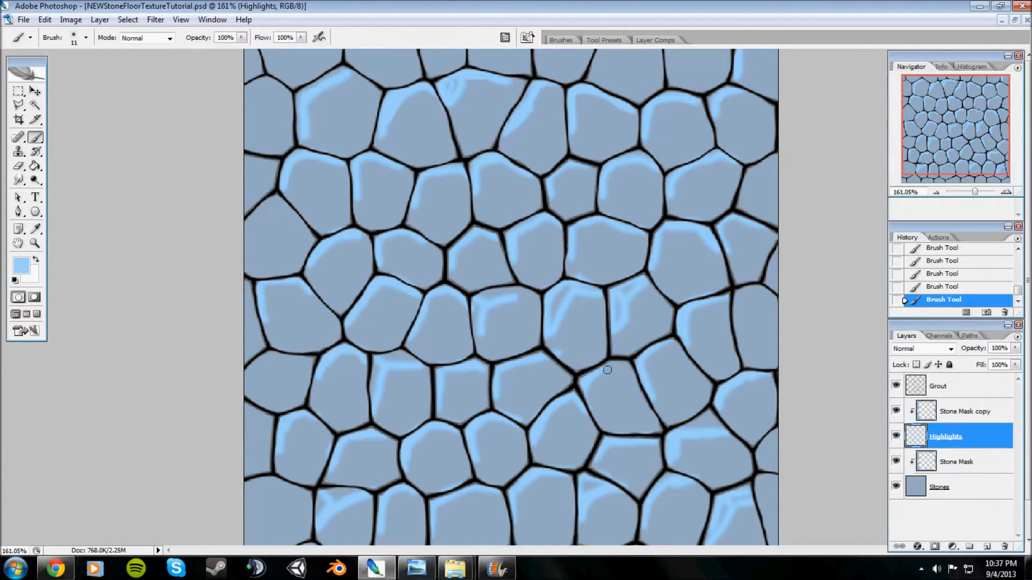
pyautogui.scroll(-2, 605, 352)
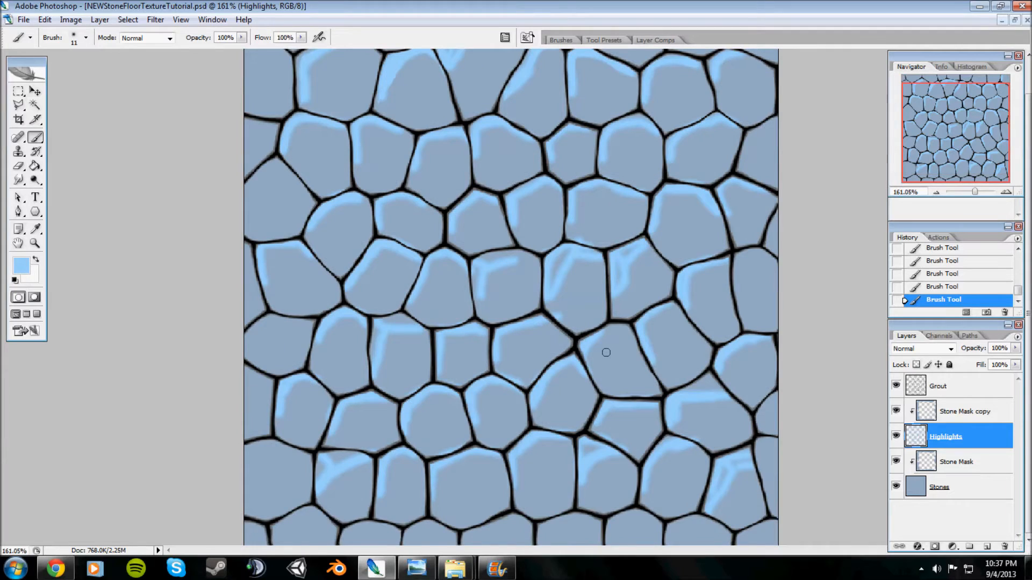
pyautogui.scroll(2, 604, 353)
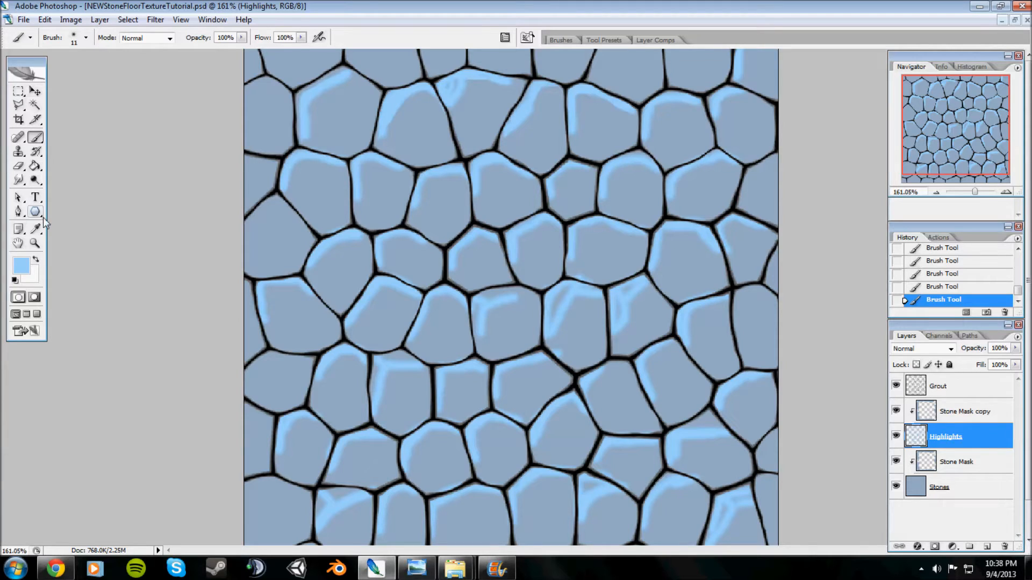
# Thin the highlights on the upper row of full stones by erasing along both sides of the strokes with a 5 px Eraser.
pyautogui.click(19, 166)
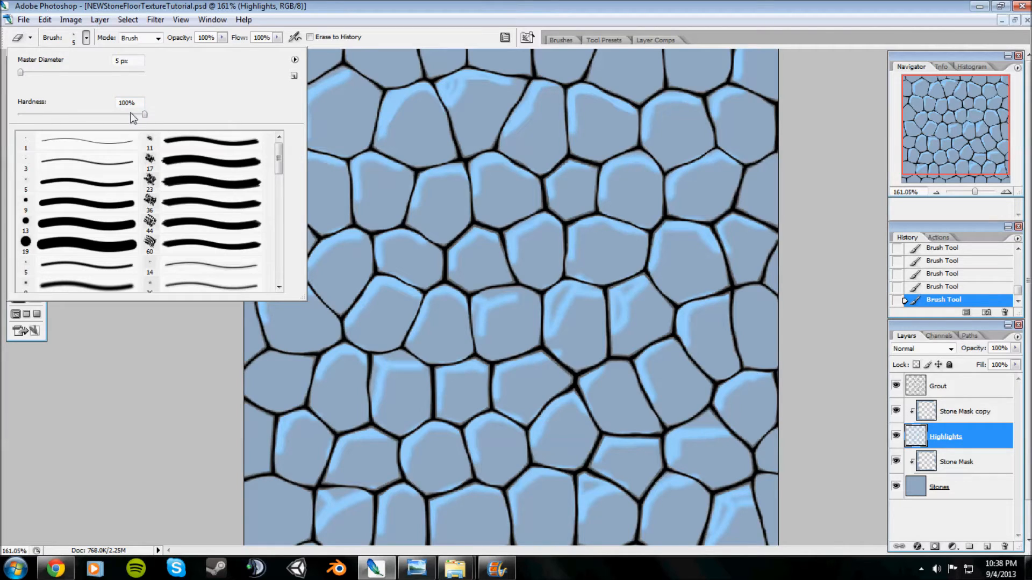
pyautogui.click(259, 6)
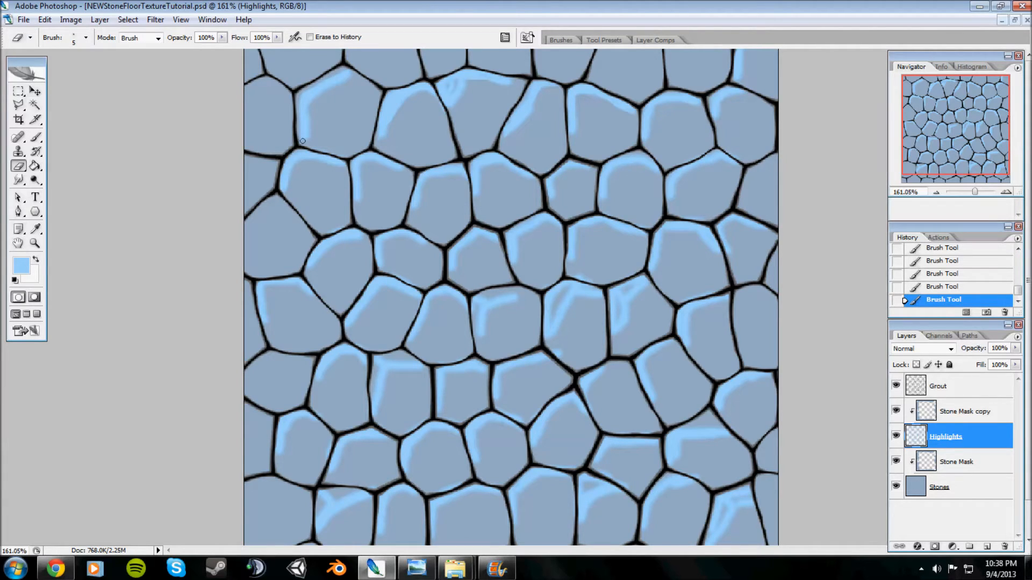
pyautogui.moveTo(301, 123)
pyautogui.mouseDown()
pyautogui.moveTo(300, 95)
pyautogui.moveTo(347, 68)
pyautogui.mouseUp()
pyautogui.moveTo(311, 107); pyautogui.dragTo(310, 140)
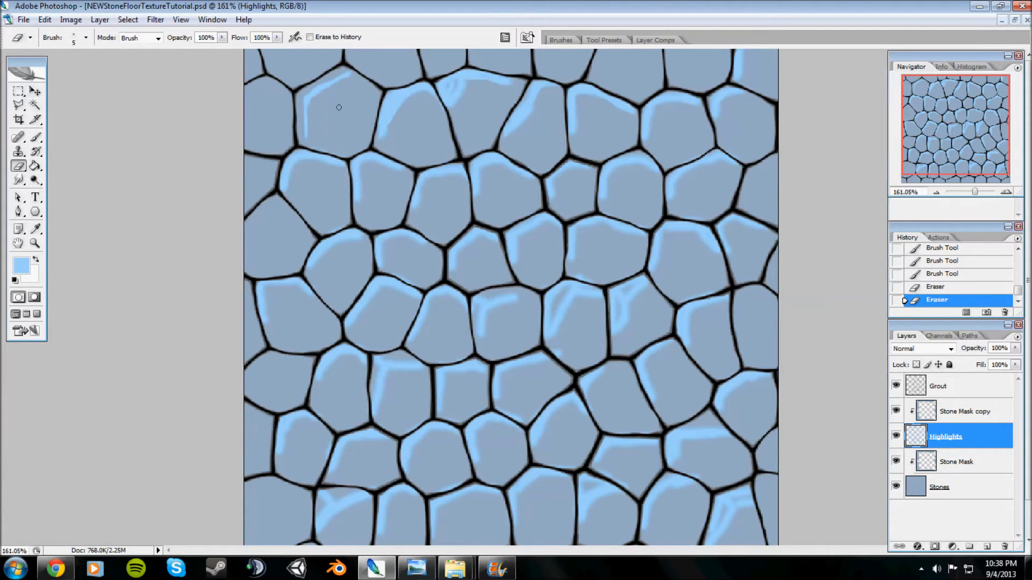
pyautogui.moveTo(377, 138)
pyautogui.mouseDown()
pyautogui.moveTo(389, 90)
pyautogui.moveTo(403, 86)
pyautogui.moveTo(385, 94)
pyautogui.moveTo(435, 86)
pyautogui.mouseUp()
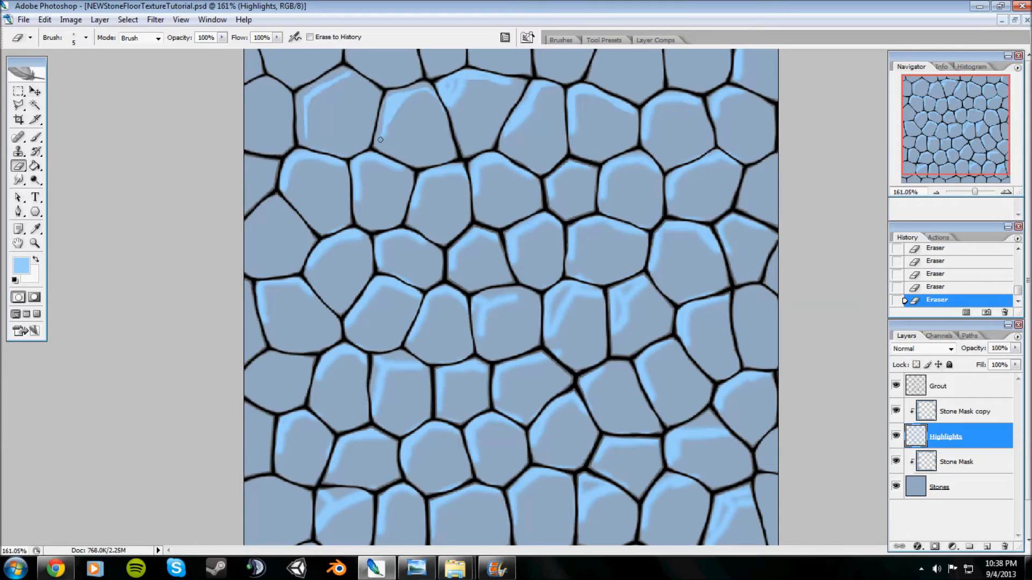
pyautogui.moveTo(388, 129); pyautogui.dragTo(404, 99)
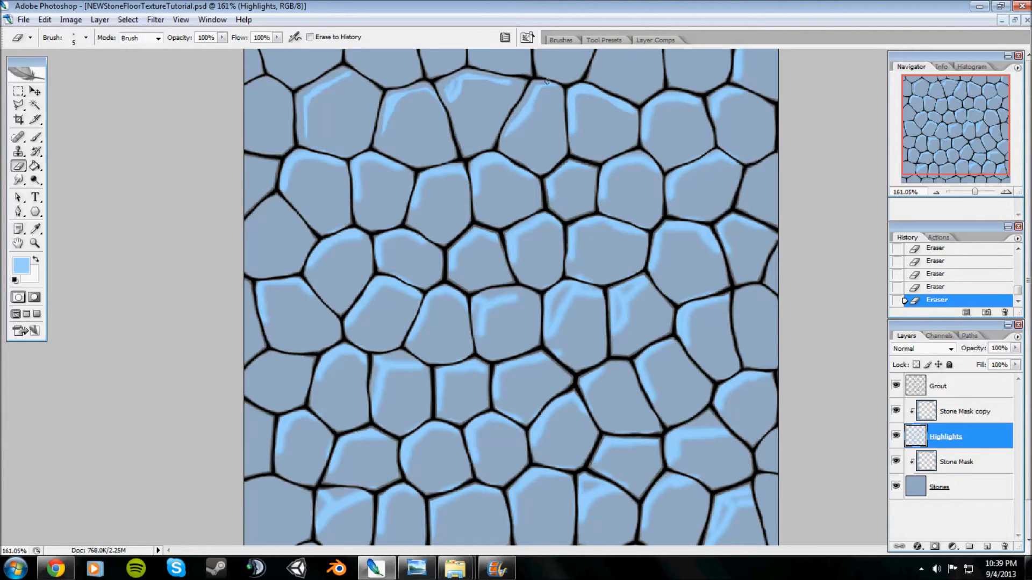
pyautogui.moveTo(512, 134)
pyautogui.mouseDown()
pyautogui.moveTo(537, 106)
pyautogui.moveTo(569, 134)
pyautogui.moveTo(569, 90)
pyautogui.moveTo(580, 83)
pyautogui.moveTo(638, 111)
pyautogui.moveTo(641, 143)
pyautogui.moveTo(646, 107)
pyautogui.moveTo(692, 96)
pyautogui.mouseUp()
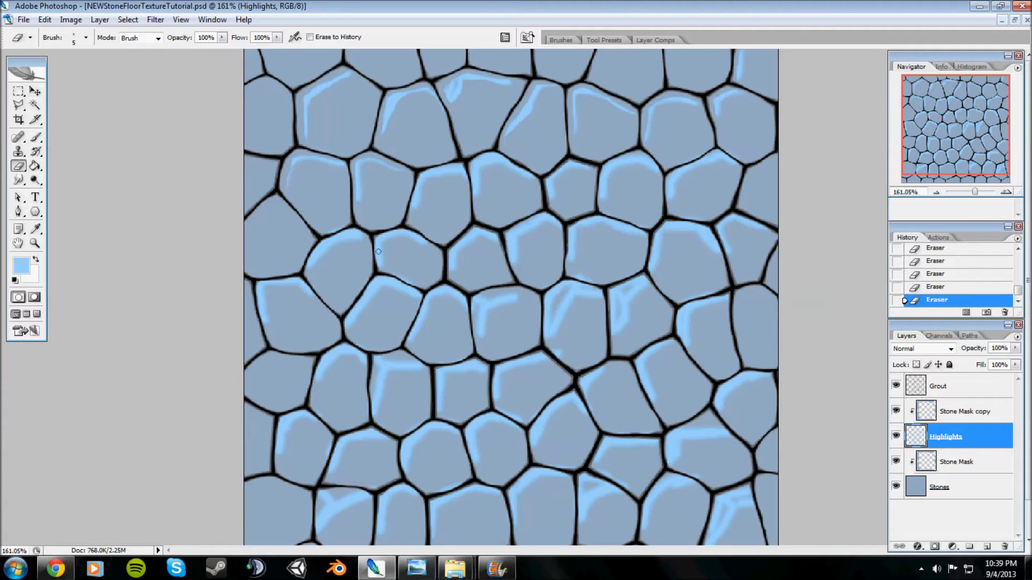
# Erase along the highlights of the third and fourth stones in the second row to thin them, redoing one bad stroke.
pyautogui.moveTo(409, 209)
pyautogui.mouseDown()
pyautogui.moveTo(422, 173)
pyautogui.moveTo(458, 165)
pyautogui.mouseUp()
pyautogui.hotkey('ctrl', 'z')
pyautogui.moveTo(415, 193)
pyautogui.mouseDown()
pyautogui.moveTo(410, 217)
pyautogui.moveTo(418, 174)
pyautogui.moveTo(456, 166)
pyautogui.mouseUp()
pyautogui.moveTo(473, 192)
pyautogui.mouseDown()
pyautogui.moveTo(483, 166)
pyautogui.moveTo(509, 170)
pyautogui.mouseUp()
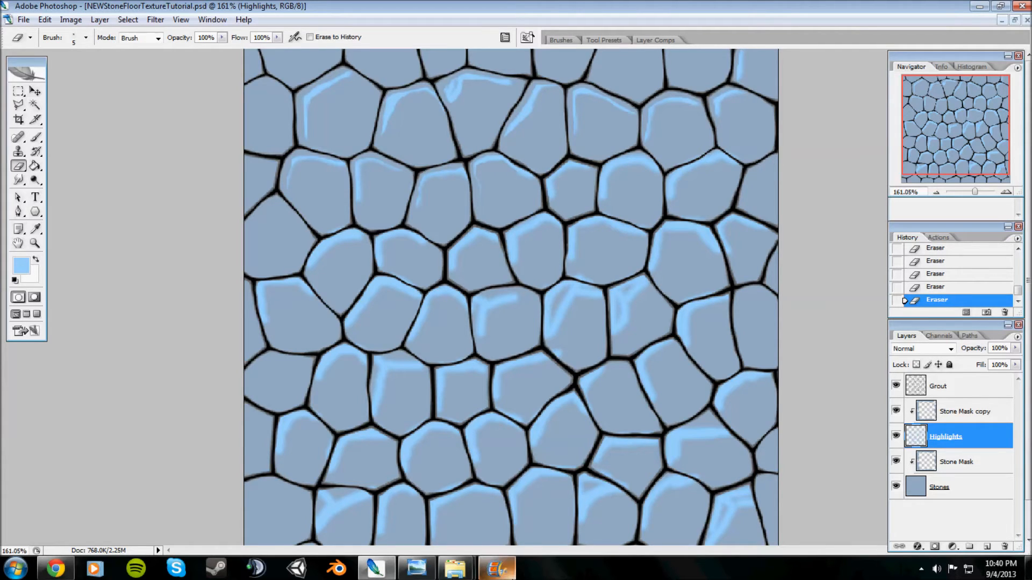
# Examine the edge highlights in the stone wall reference image in Windows Photo Viewer, and minimize the viewer.
pyautogui.click(416, 568)
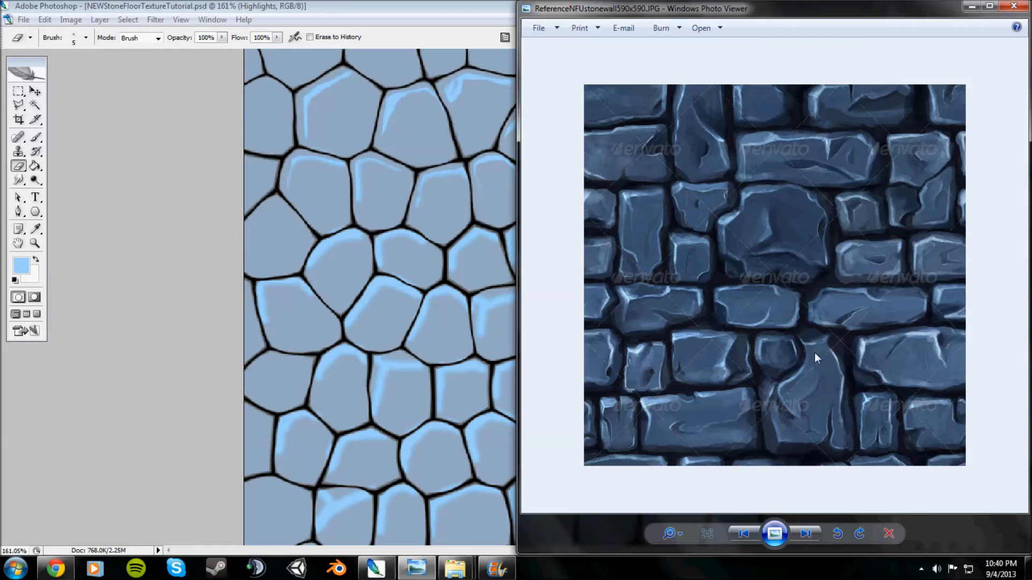
pyautogui.click(970, 6)
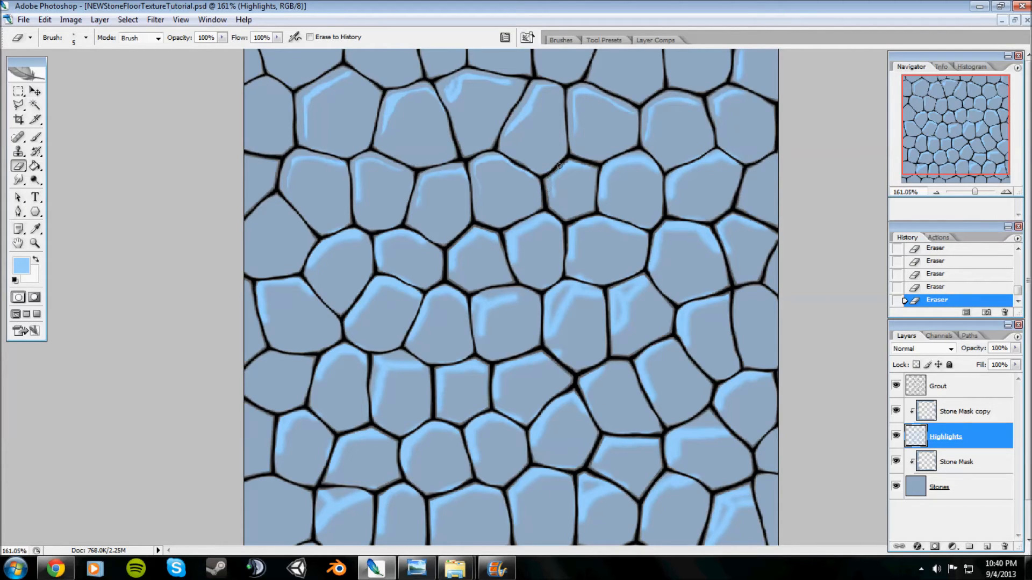
# Thin the remaining light blue stone highlights on the Highlights layer by erasing along their strokes.
pyautogui.moveTo(598, 200)
pyautogui.mouseDown()
pyautogui.moveTo(606, 162)
pyautogui.moveTo(644, 148)
pyautogui.mouseUp()
pyautogui.click(921, 569)
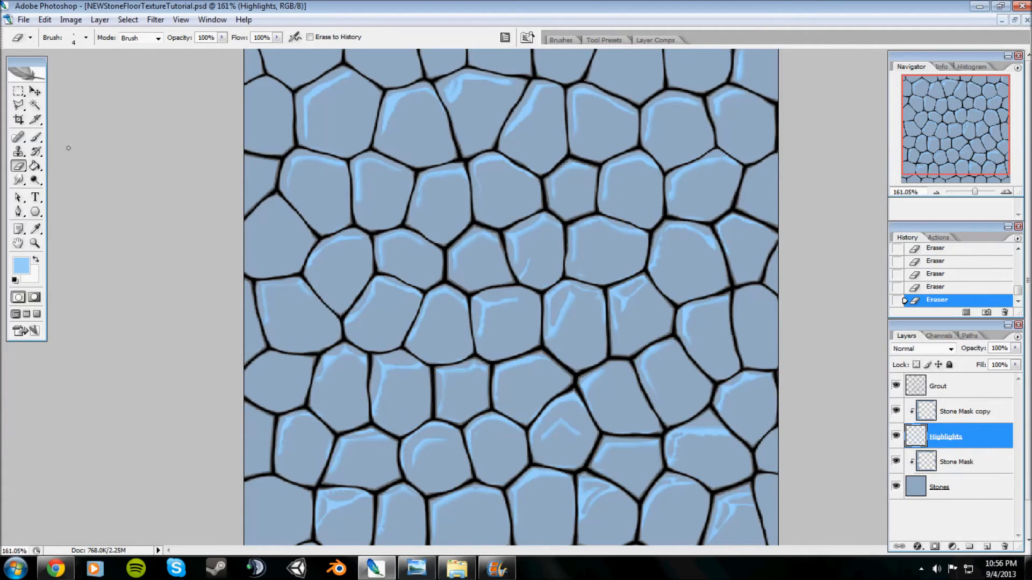
# Paint a light blue inner highlight on the stone right of centre in the fifth row.
pyautogui.click(36, 137)
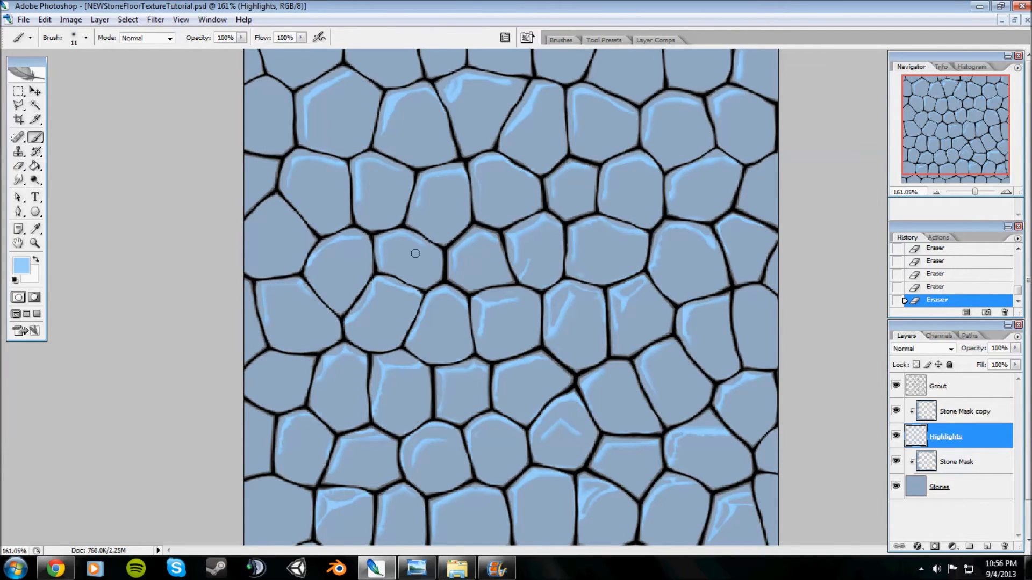
pyautogui.scroll(-2, 415, 253)
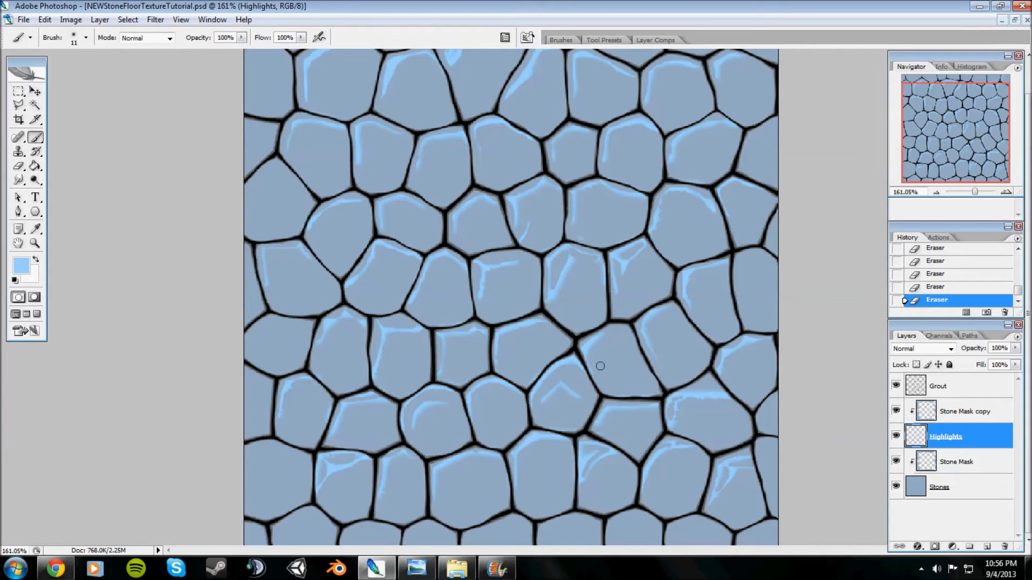
pyautogui.moveTo(598, 355); pyautogui.dragTo(621, 332)
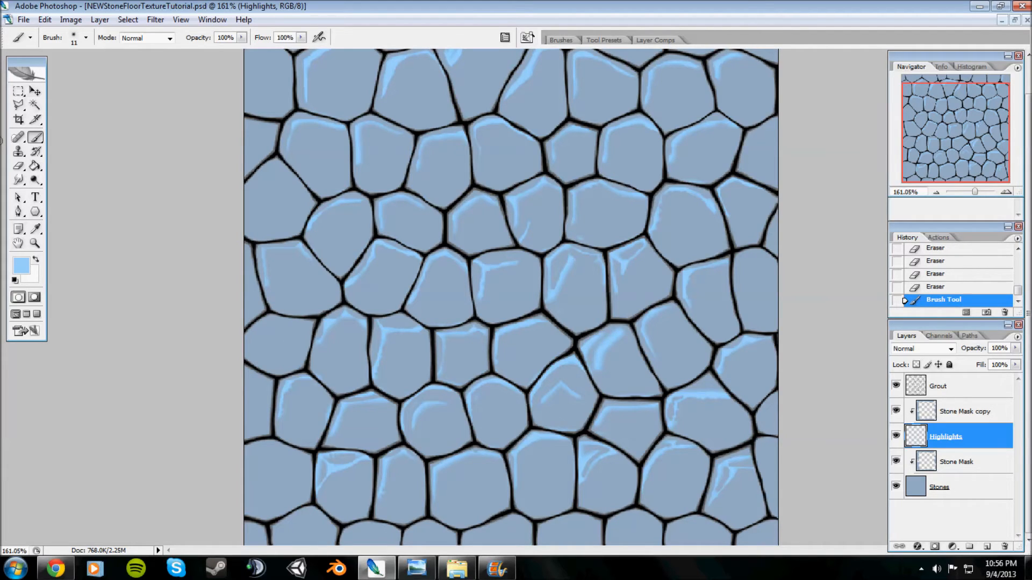
# Erase along the new inner highlight on the fifth-row stone with a 4 px Eraser to thin and roughen it.
pyautogui.click(18, 165)
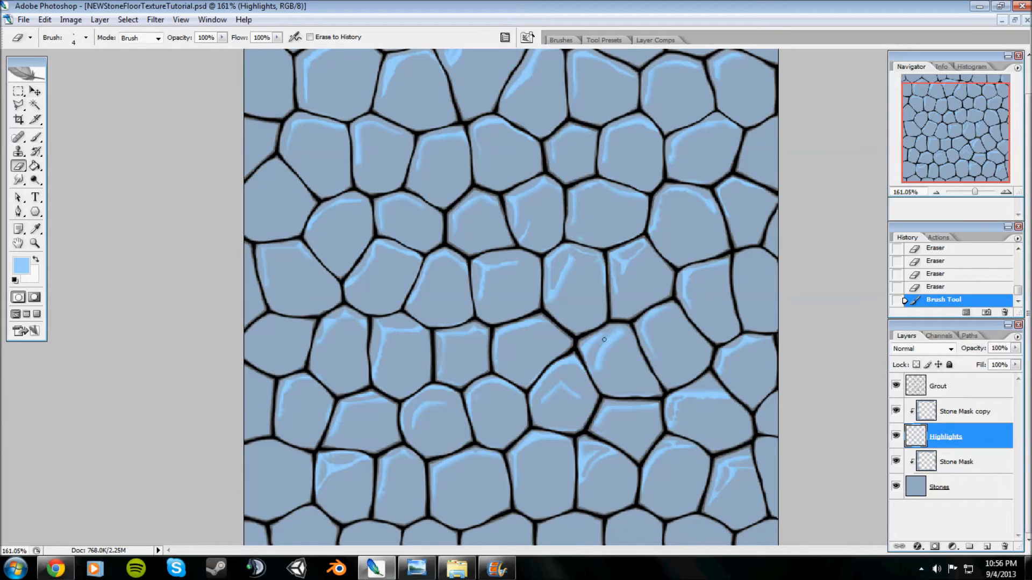
pyautogui.moveTo(612, 334); pyautogui.dragTo(620, 330)
pyautogui.moveTo(628, 365)
pyautogui.mouseDown()
pyautogui.moveTo(621, 391)
pyautogui.moveTo(600, 371)
pyautogui.mouseUp()
pyautogui.click(600, 370)
pyautogui.click(600, 368)
pyautogui.click(602, 365)
pyautogui.moveTo(606, 350); pyautogui.dragTo(620, 338)
# Examine the thinned edge highlights up close and across the whole stone texture.
pyautogui.scroll(2, 710, 414)
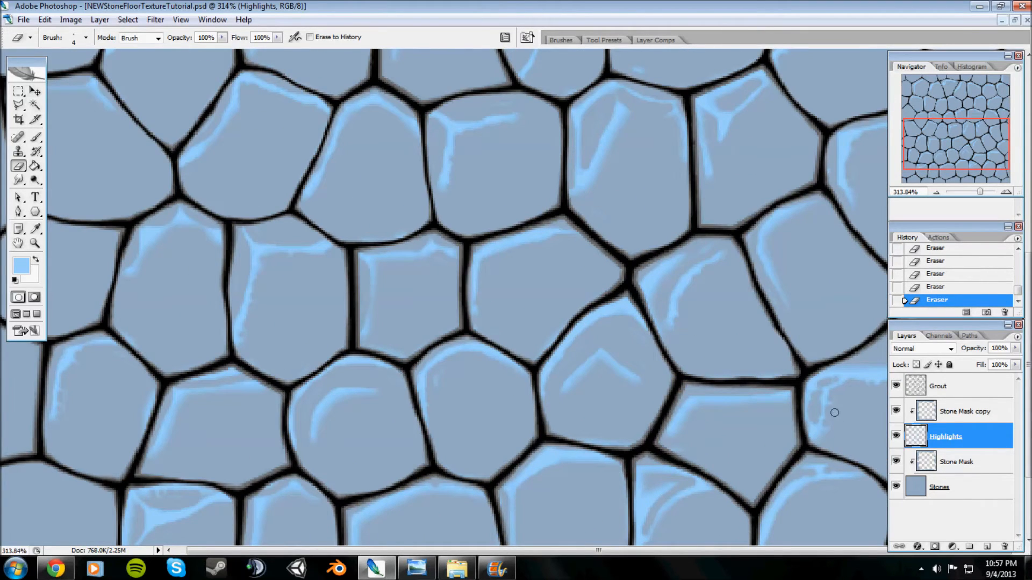
pyautogui.scroll(3, 817, 400)
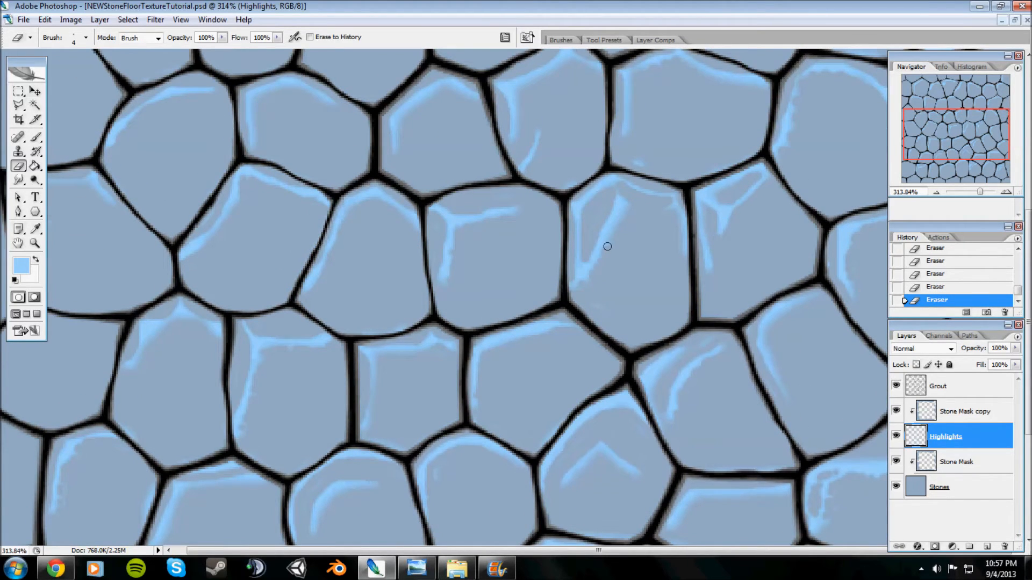
pyautogui.scroll(1, 403, 156)
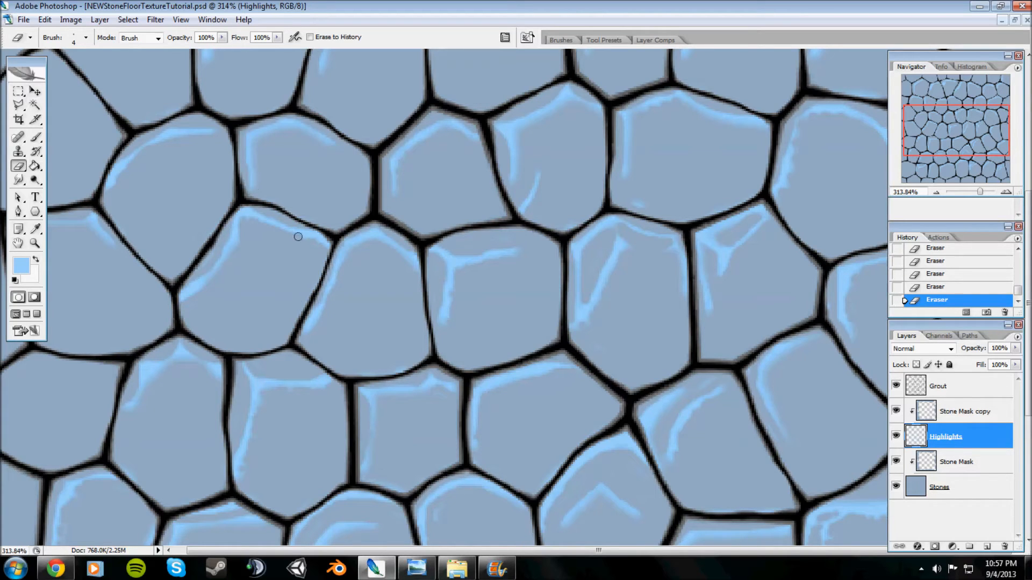
pyautogui.hotkey('ctrl', '-')
pyautogui.hotkey('ctrl', '0')
pyautogui.hotkey('ctrl', '-')
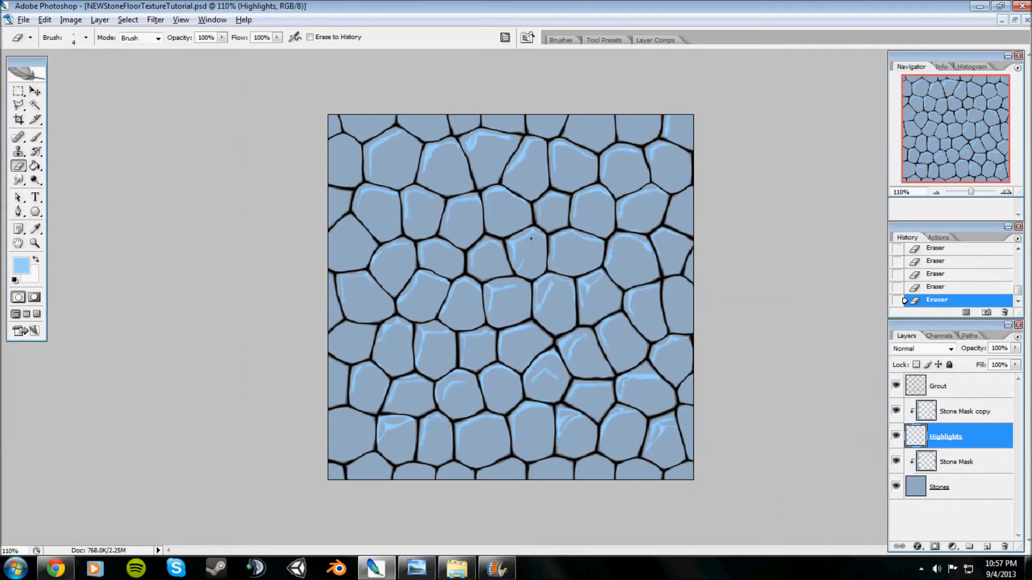
pyautogui.scroll(3, 524, 238)
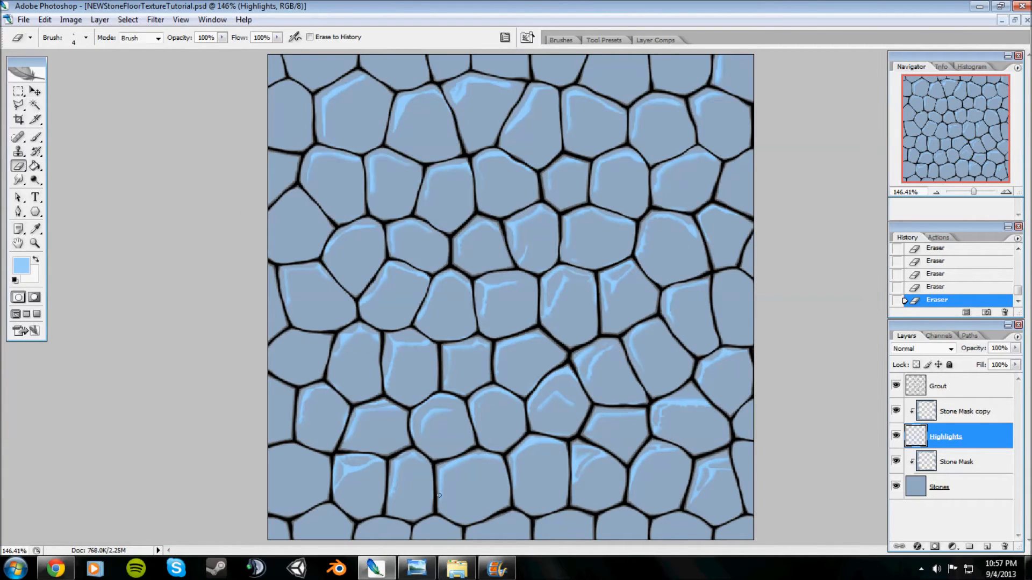
pyautogui.scroll(4, 451, 486)
pyautogui.scroll(-8, 539, 400)
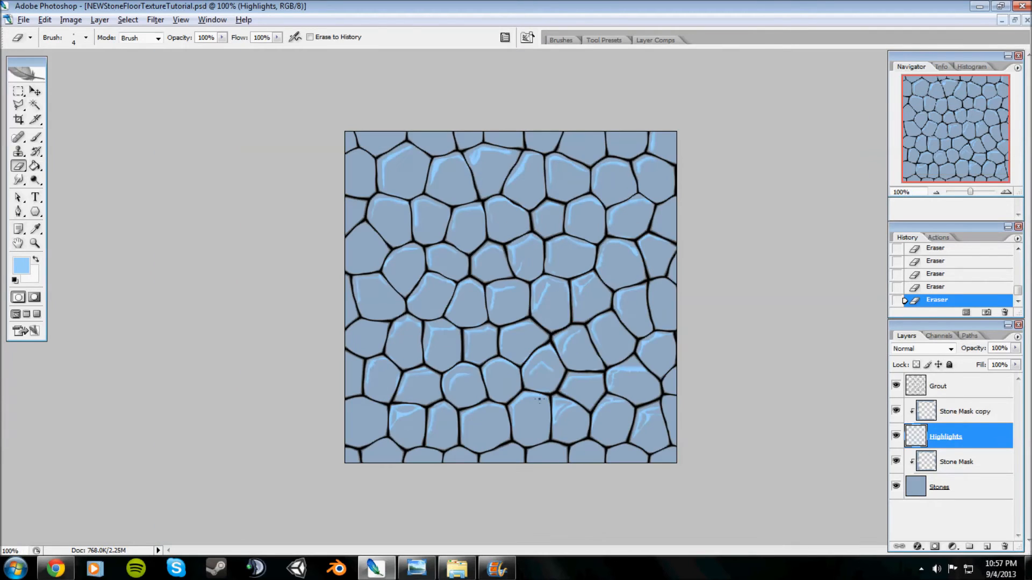
# Duplicate the Highlights layer together with its Stone Mask copy and rename the duplicated highlights layer as Shadows.
pyautogui.click(973, 418)
pyautogui.keyDown('shift'); pyautogui.click(970, 435); pyautogui.keyUp('shift')
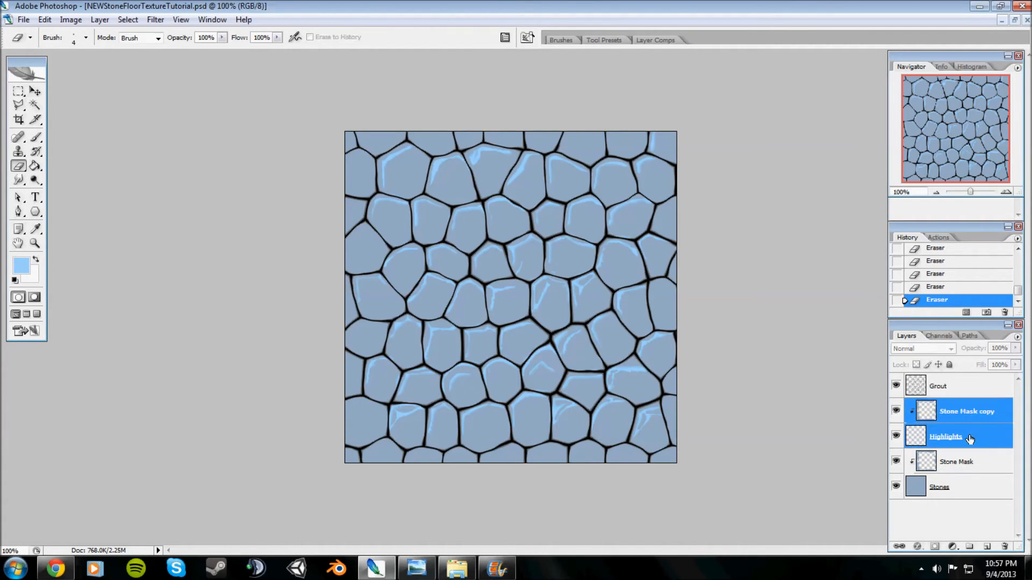
pyautogui.moveTo(965, 430); pyautogui.dragTo(990, 548)
pyautogui.doubleClick(955, 437)
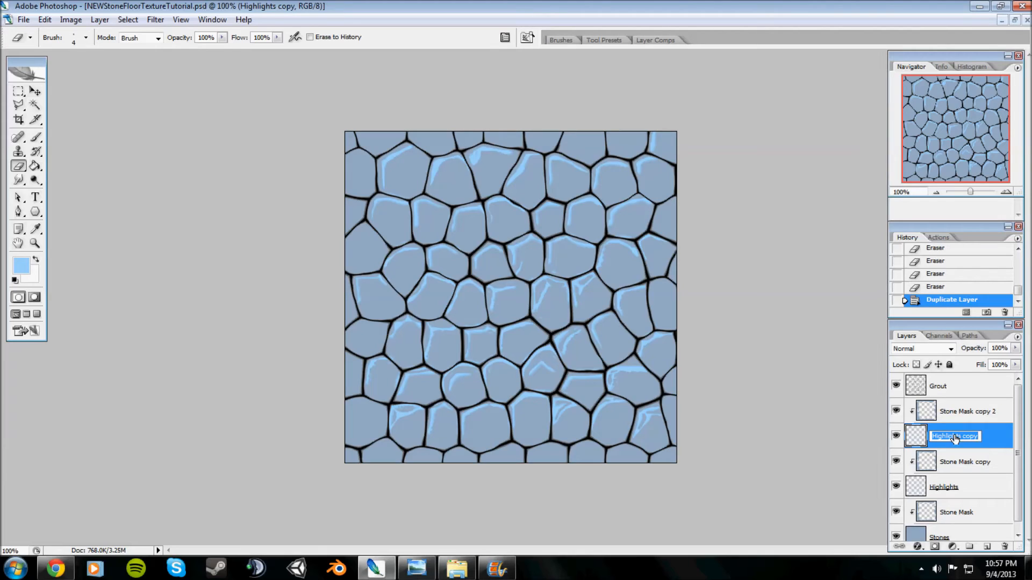
pyautogui.write('Shadows')
# Rename the three Stone Mask layers as Mask.
pyautogui.click(964, 420)
pyautogui.doubleClick(957, 413)
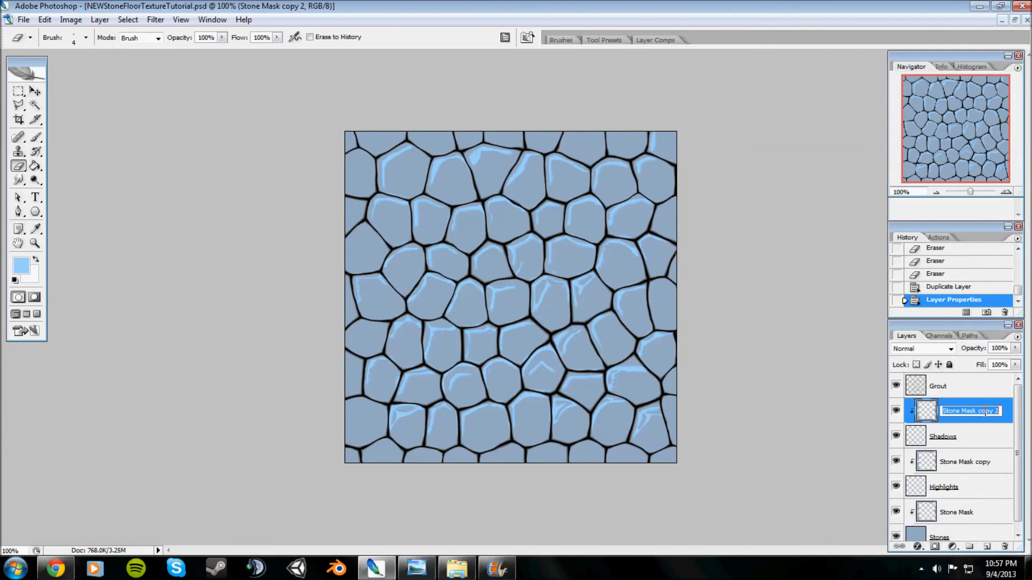
pyautogui.write('Mask')
pyautogui.click(968, 462)
pyautogui.doubleClick(966, 466)
# Select the entire canvas on the Shadows layer and delete its contents.
pyautogui.click(967, 430)
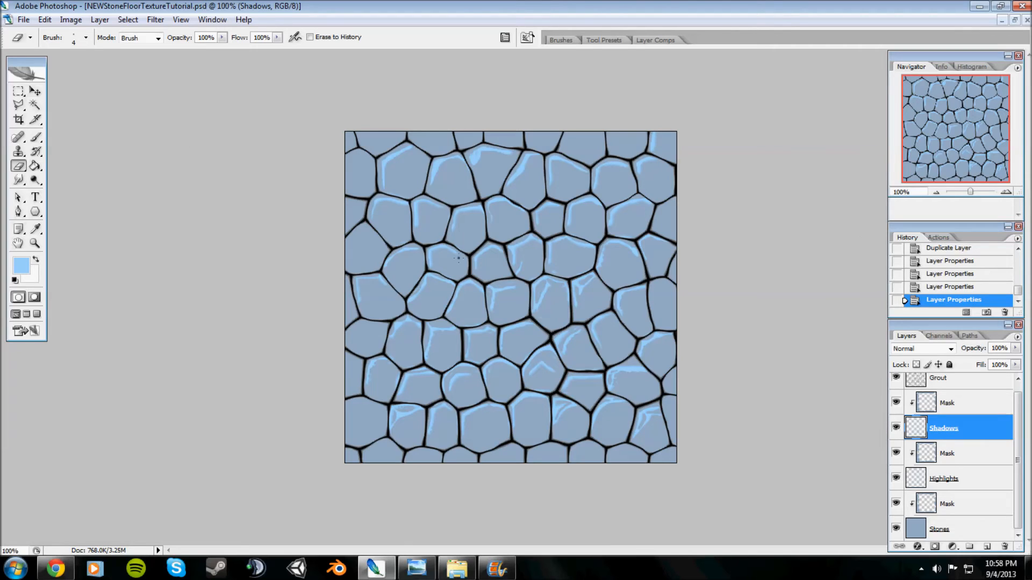
pyautogui.hotkey('ctrl', 'a')
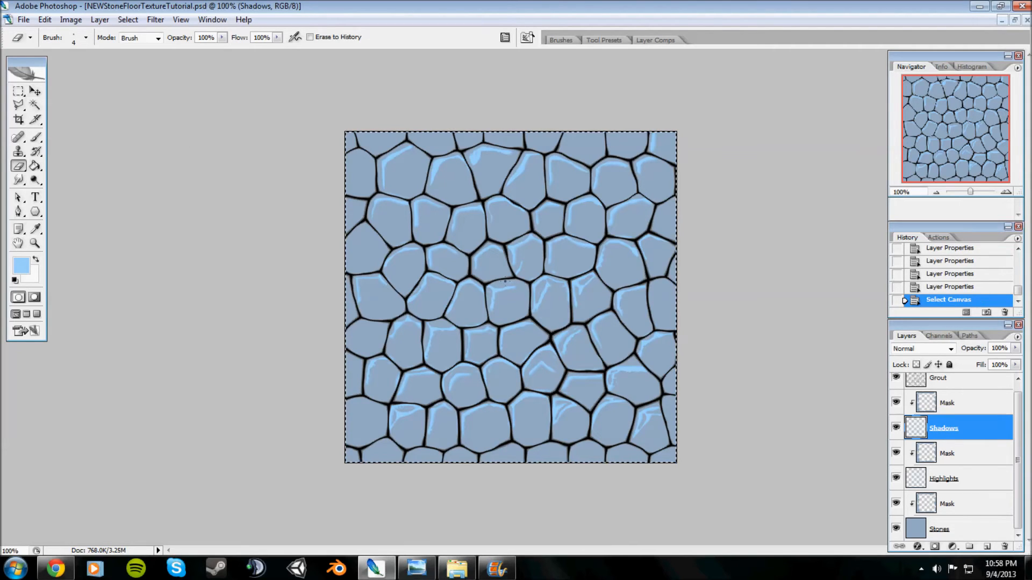
pyautogui.press('Delete')
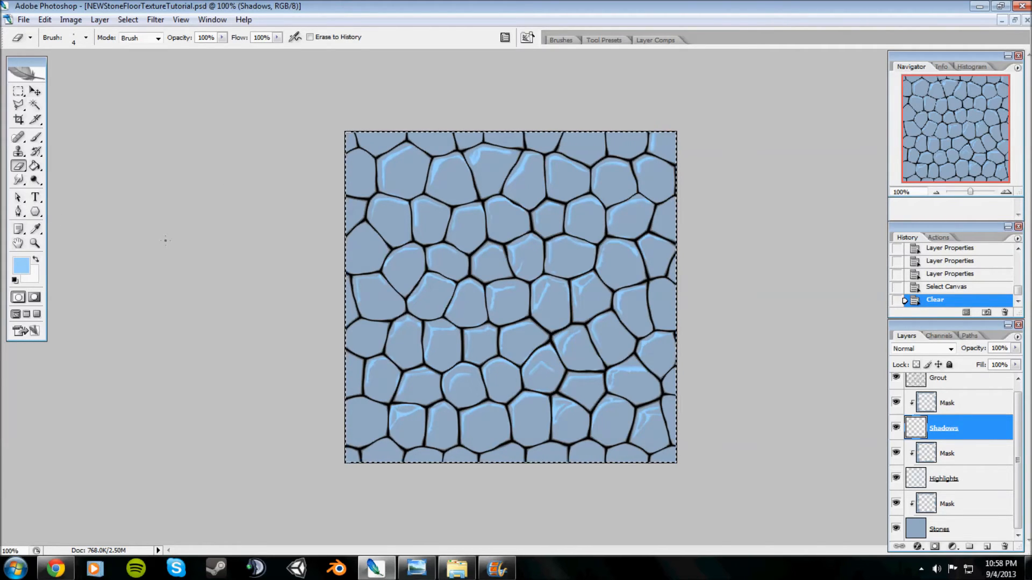
pyautogui.click(21, 266)
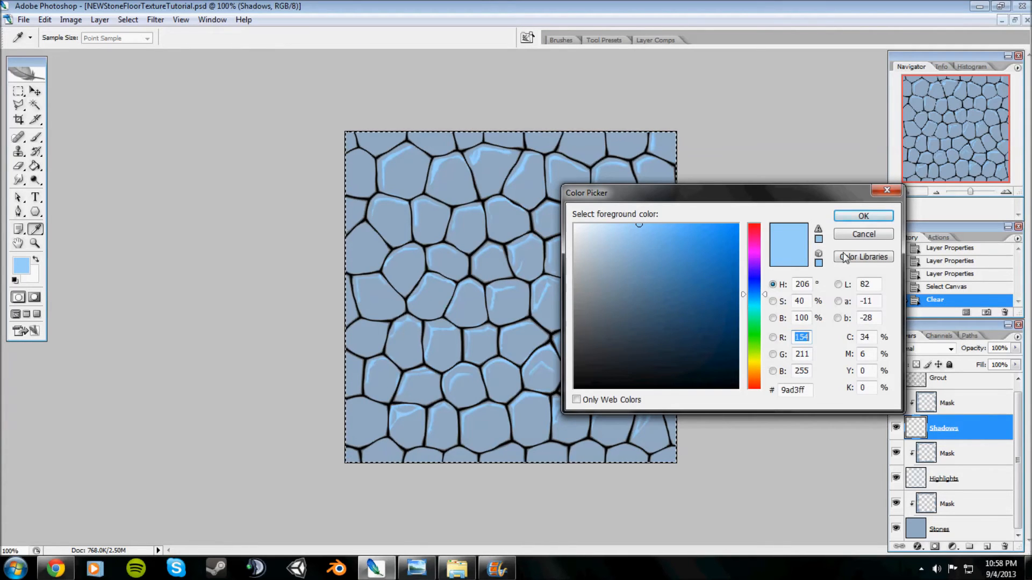
pyautogui.click(882, 233)
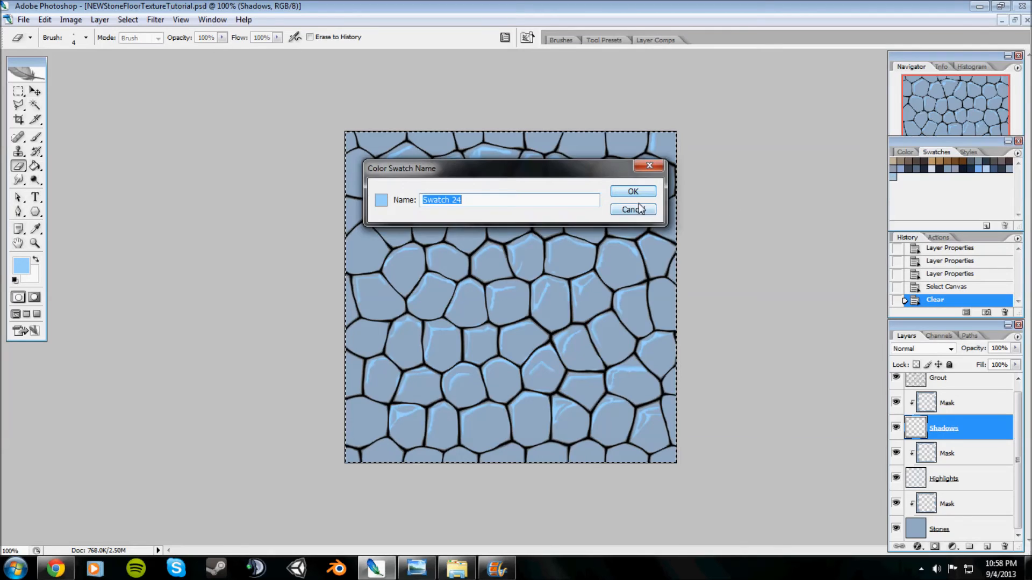
pyautogui.click(639, 211)
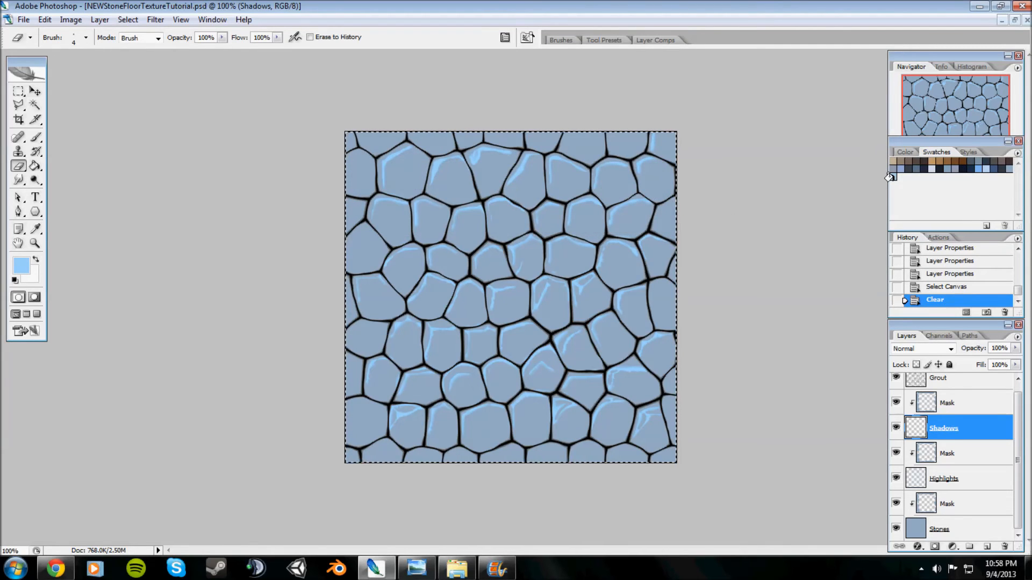
# Set the foreground colour to a dark navy blue.
pyautogui.click(23, 265)
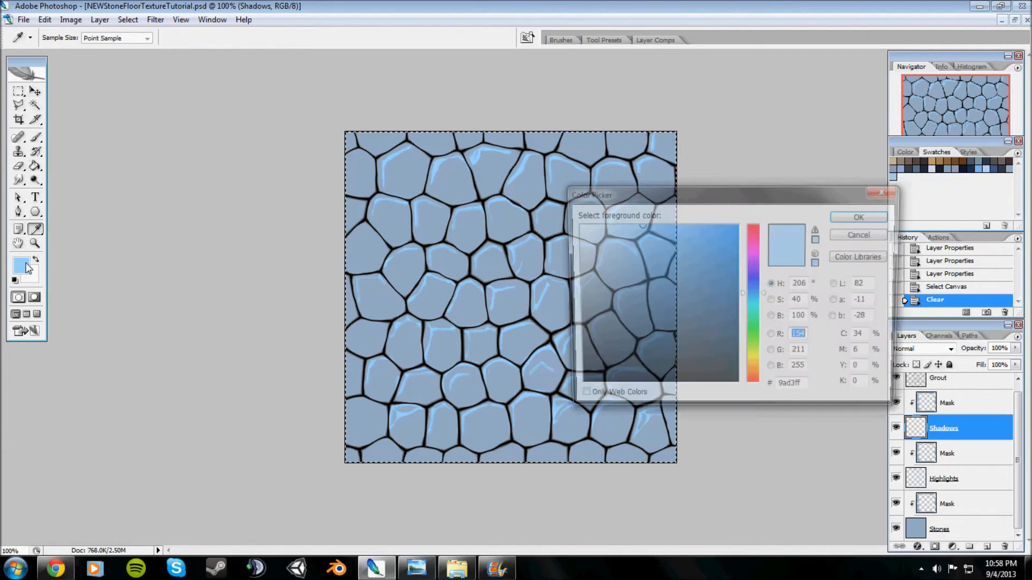
pyautogui.moveTo(677, 260); pyautogui.dragTo(708, 351)
pyautogui.press('Return')
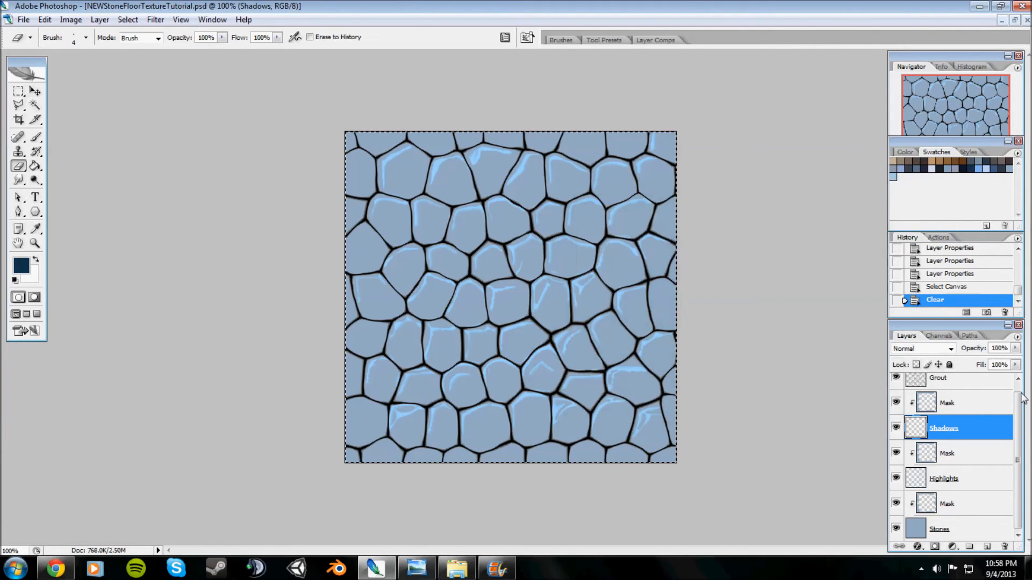
# Set up the Brush tool with a 20 px diameter and 90% hardness.
pyautogui.click(85, 38)
pyautogui.moveTo(20, 73); pyautogui.dragTo(27, 73)
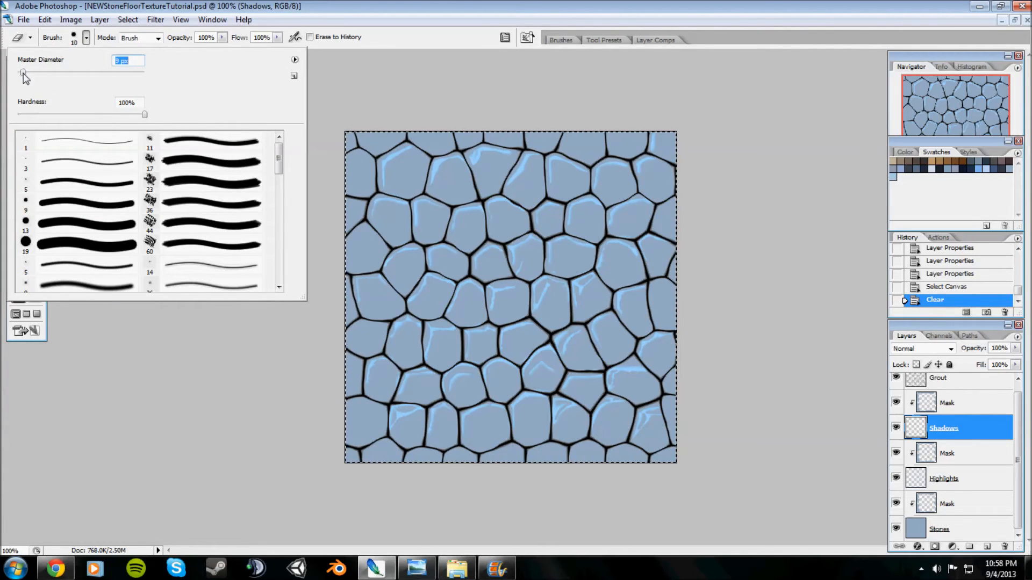
pyautogui.press('b')
pyautogui.moveTo(23, 116); pyautogui.dragTo(95, 115)
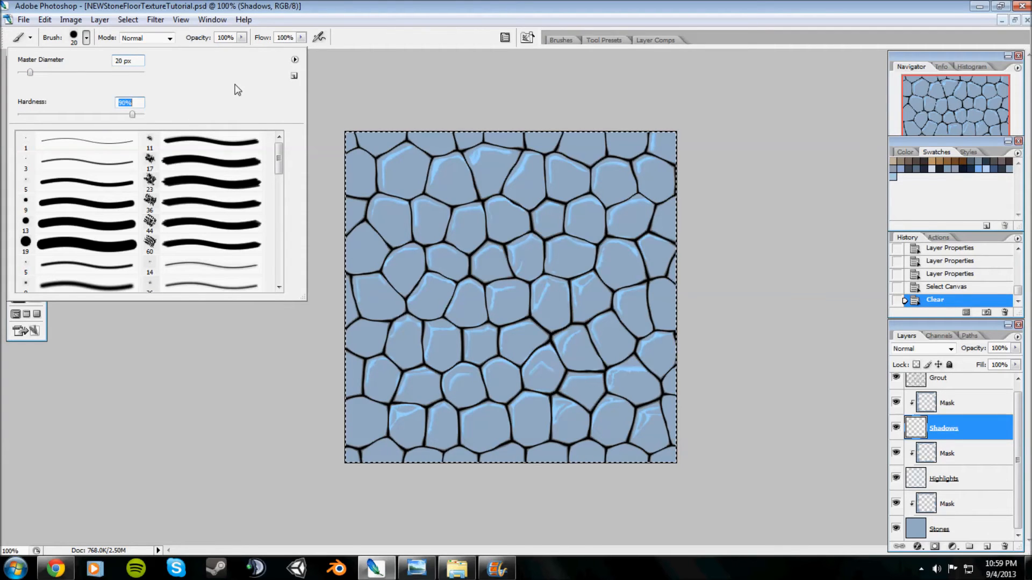
pyautogui.click(85, 39)
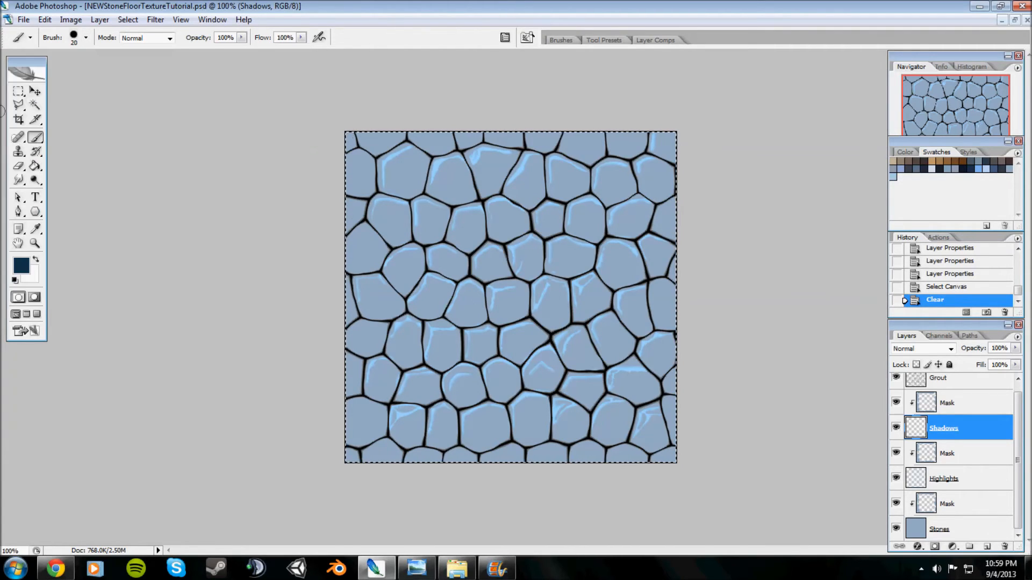
# Deselect the canvas and return to the Brush tool.
pyautogui.click(35, 106)
pyautogui.hotkey('ctrl', 'd')
pyautogui.click(35, 137)
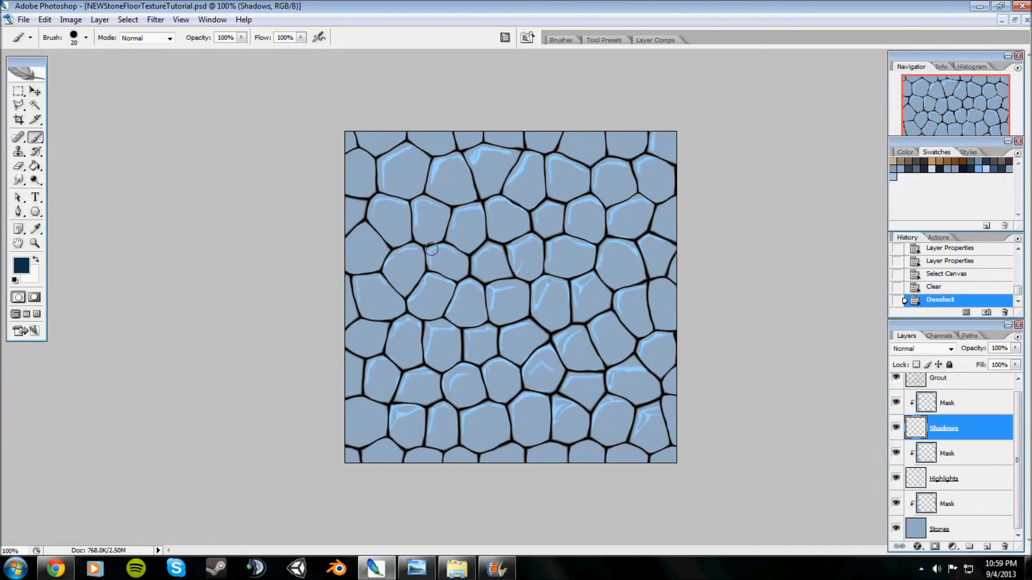
# Try a dark shadow stroke along the lower edge of the first full stone in the upper row, and undo it.
pyautogui.scroll(5, 383, 172)
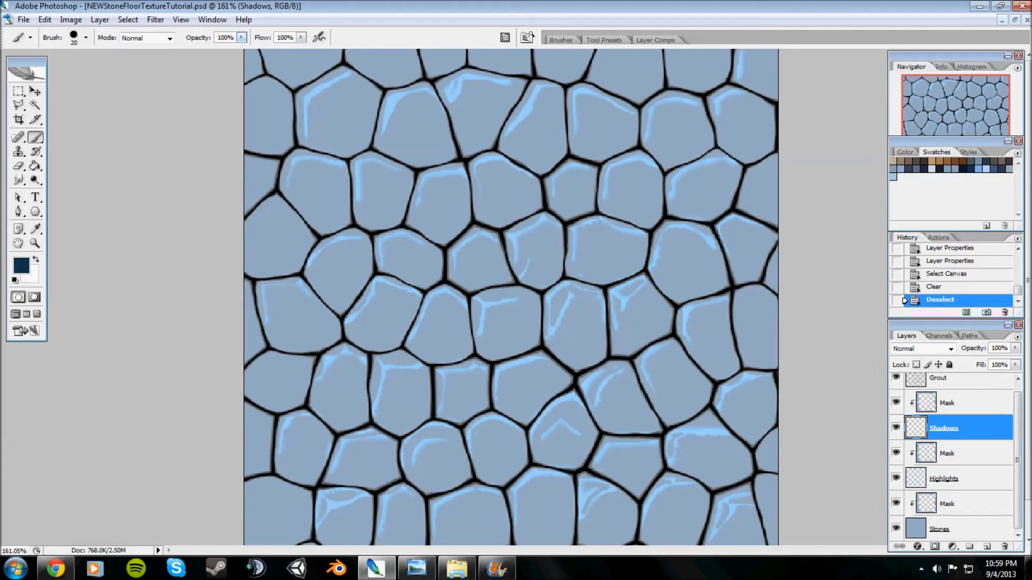
pyautogui.moveTo(314, 140)
pyautogui.mouseDown()
pyautogui.moveTo(357, 138)
pyautogui.moveTo(372, 87)
pyautogui.moveTo(366, 131)
pyautogui.moveTo(377, 137)
pyautogui.mouseUp()
pyautogui.hotkey('ctrl', 'z')
# Reduce the brush diameter to 13 px.
pyautogui.click(85, 39)
pyautogui.moveTo(31, 72); pyautogui.dragTo(29, 74)
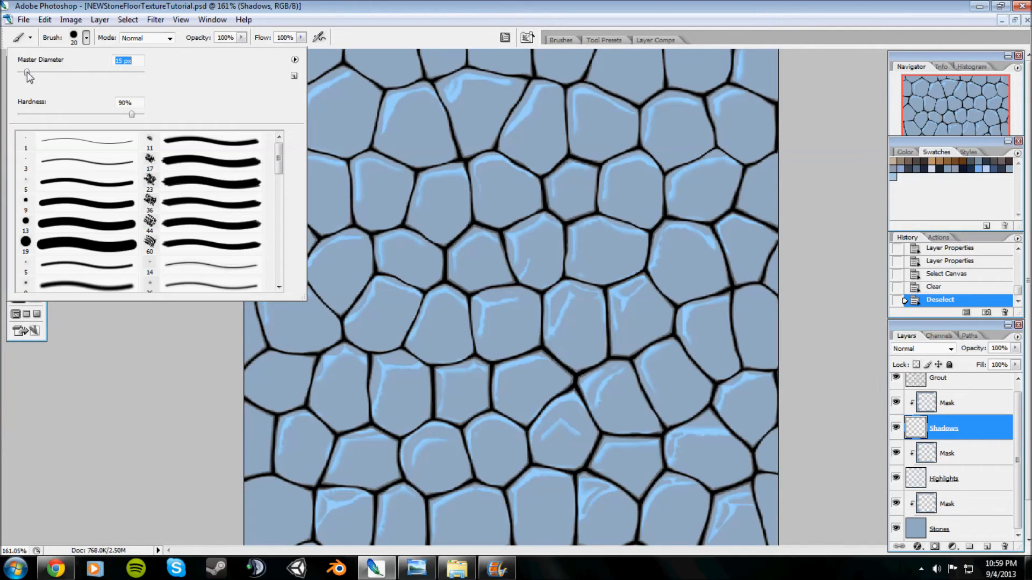
pyautogui.doubleClick(110, 7)
pyautogui.doubleClick(209, 13)
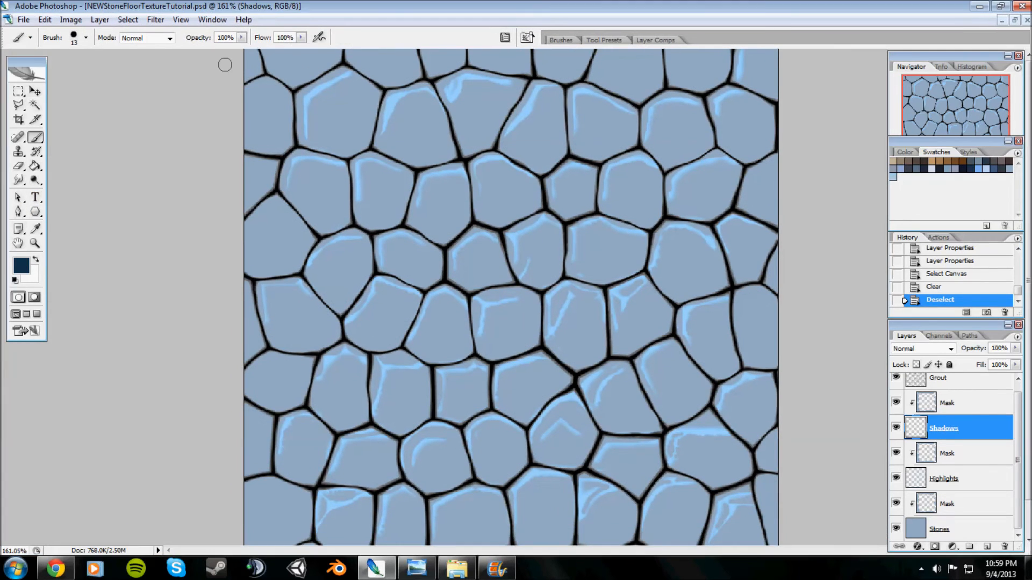
# Set the foreground colour to the dark blue-grey 22303a.
pyautogui.click(21, 269)
pyautogui.moveTo(711, 342); pyautogui.dragTo(642, 351)
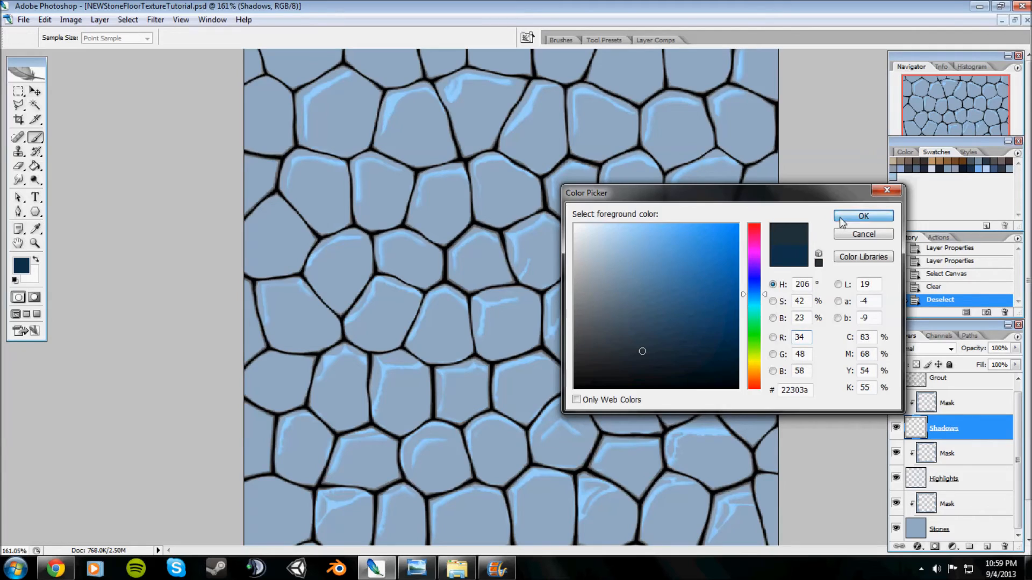
pyautogui.click(841, 222)
# Paint dark shadows along the lower-right edges of the seven stones in the upper full row, redoing the fourth stone's stroke.
pyautogui.click(317, 147)
pyautogui.moveTo(320, 148)
pyautogui.mouseDown()
pyautogui.moveTo(352, 152)
pyautogui.moveTo(374, 90)
pyautogui.moveTo(363, 146)
pyautogui.moveTo(314, 145)
pyautogui.mouseUp()
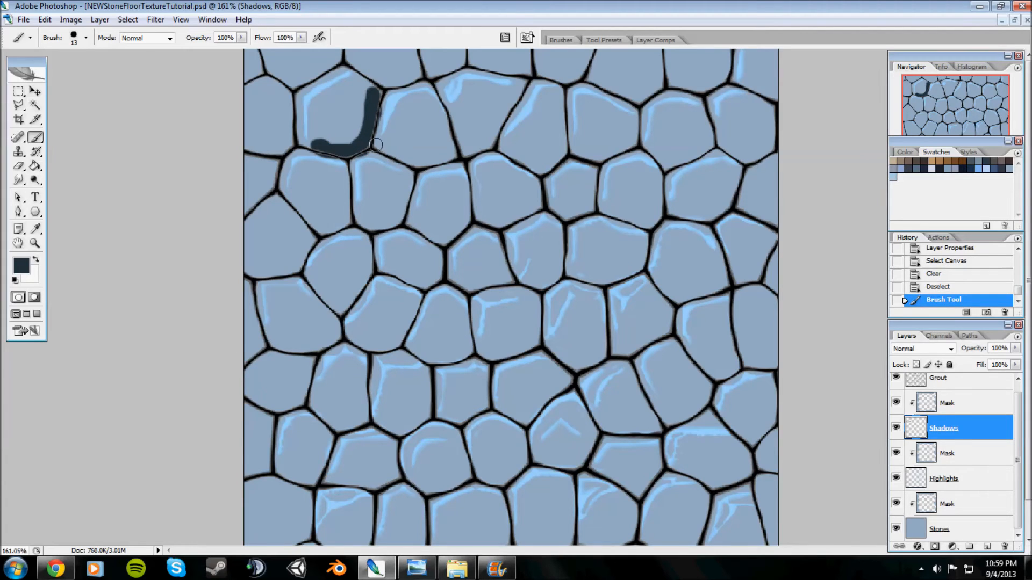
pyautogui.moveTo(388, 150)
pyautogui.mouseDown()
pyautogui.moveTo(447, 156)
pyautogui.moveTo(442, 119)
pyautogui.moveTo(452, 154)
pyautogui.mouseUp()
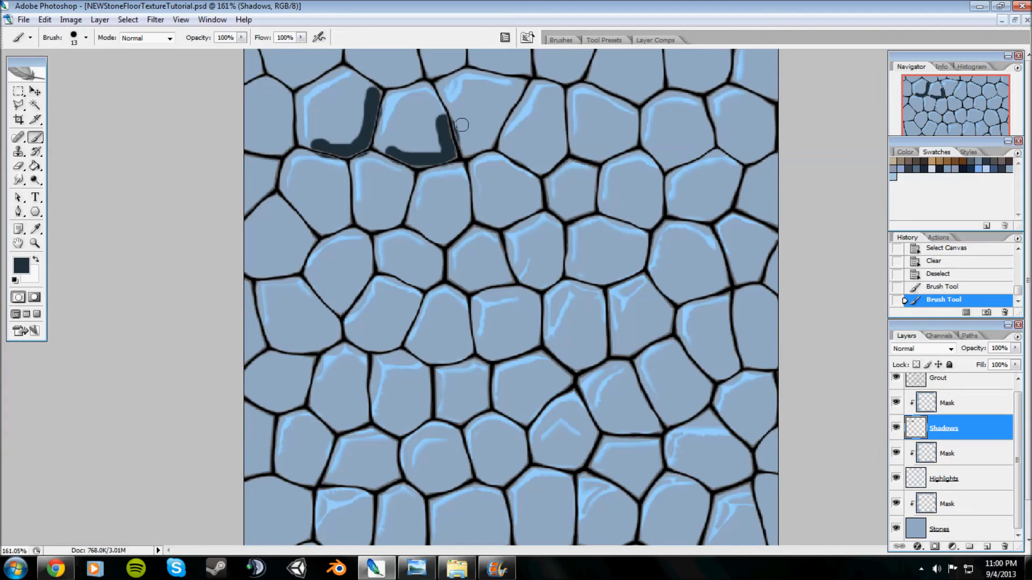
pyautogui.moveTo(460, 153); pyautogui.dragTo(511, 98)
pyautogui.moveTo(524, 161)
pyautogui.mouseDown()
pyautogui.moveTo(554, 155)
pyautogui.moveTo(559, 120)
pyautogui.moveTo(562, 154)
pyautogui.mouseUp()
pyautogui.hotkey('ctrl', 'z')
pyautogui.moveTo(559, 108)
pyautogui.mouseDown()
pyautogui.moveTo(559, 159)
pyautogui.moveTo(542, 171)
pyautogui.mouseUp()
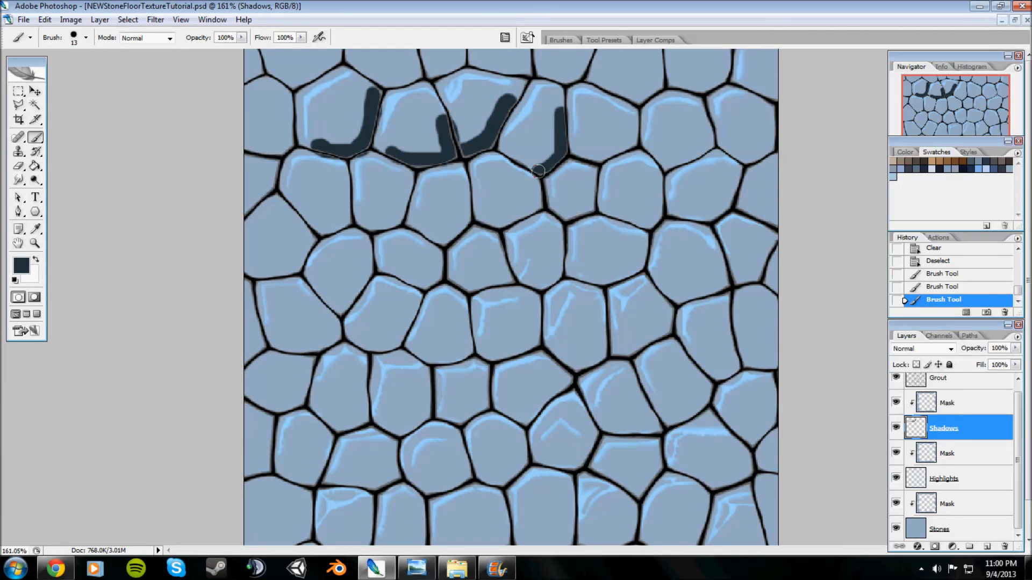
pyautogui.moveTo(633, 125); pyautogui.dragTo(580, 152)
pyautogui.moveTo(700, 119); pyautogui.dragTo(667, 163)
pyautogui.moveTo(770, 108); pyautogui.dragTo(762, 157)
# Paint dark shadows along the lower-right edges of the first five stones in the second row.
pyautogui.moveTo(322, 230)
pyautogui.mouseDown()
pyautogui.moveTo(342, 219)
pyautogui.moveTo(345, 186)
pyautogui.mouseUp()
pyautogui.moveTo(371, 228)
pyautogui.mouseDown()
pyautogui.moveTo(400, 216)
pyautogui.moveTo(410, 184)
pyautogui.mouseUp()
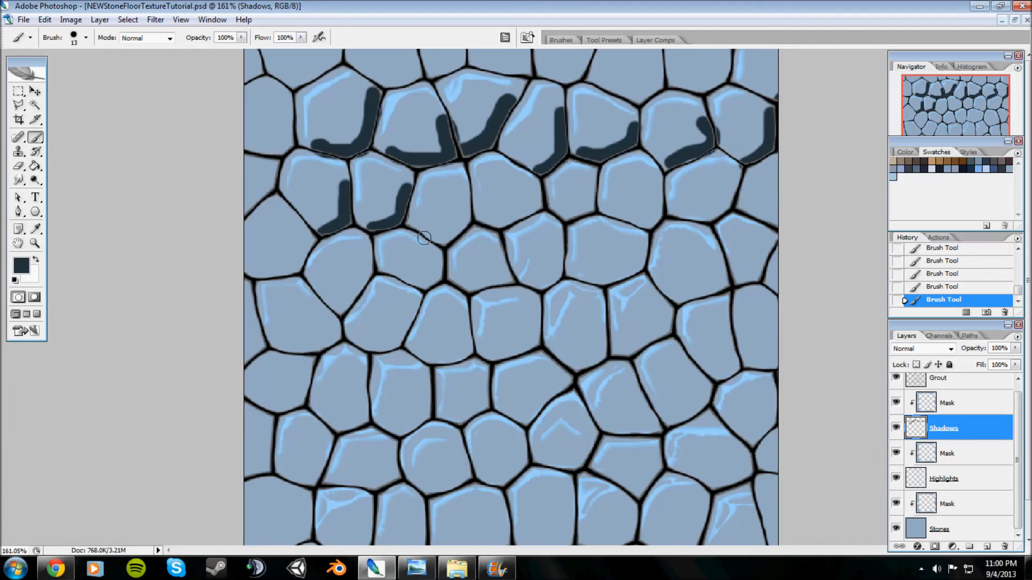
pyautogui.moveTo(428, 230)
pyautogui.mouseDown()
pyautogui.moveTo(468, 211)
pyautogui.moveTo(496, 222)
pyautogui.moveTo(540, 190)
pyautogui.moveTo(542, 206)
pyautogui.moveTo(584, 207)
pyautogui.moveTo(591, 184)
pyautogui.mouseUp()
# Reduce the brush diameter to 7 px.
pyautogui.click(70, 42)
pyautogui.moveTo(30, 72); pyautogui.dragTo(24, 71)
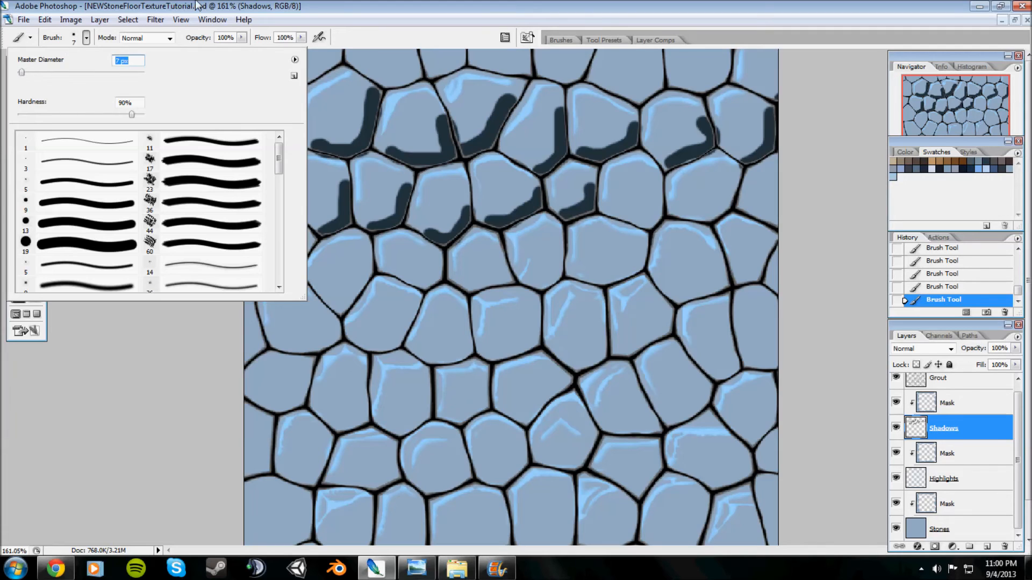
# Set the brush diameter to 4 px and paint a thin dark arc along the highlight of the round stone in the lower half.
pyautogui.press('Return')
pyautogui.scroll(-1, 346, 260)
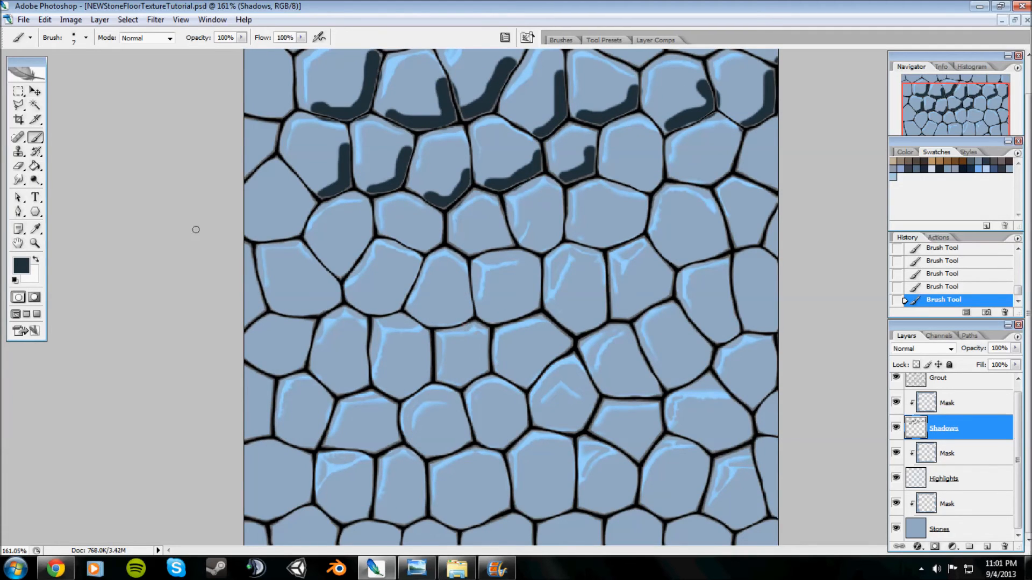
pyautogui.click(85, 41)
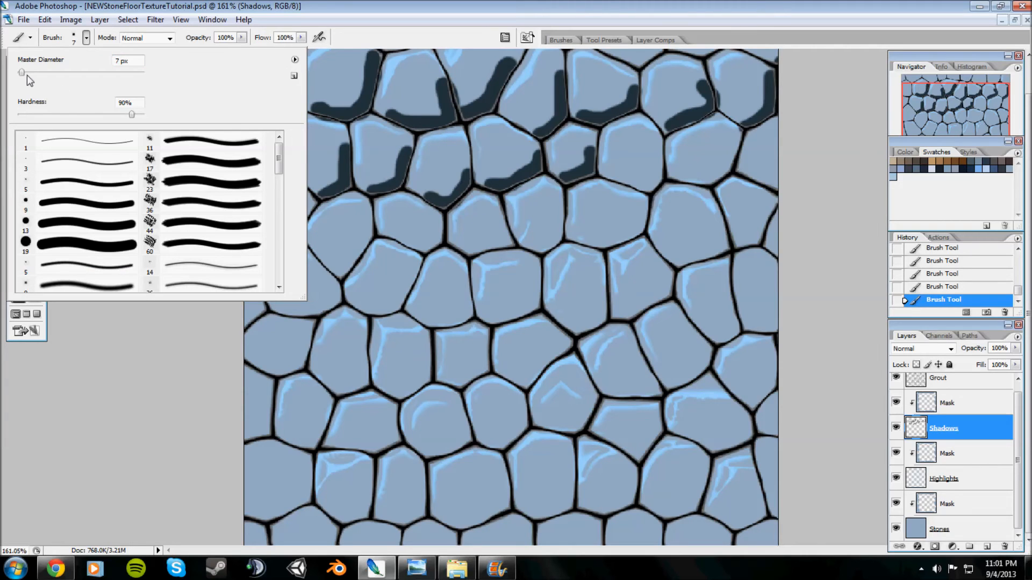
pyautogui.moveTo(22, 72); pyautogui.dragTo(20, 73)
pyautogui.press('Return')
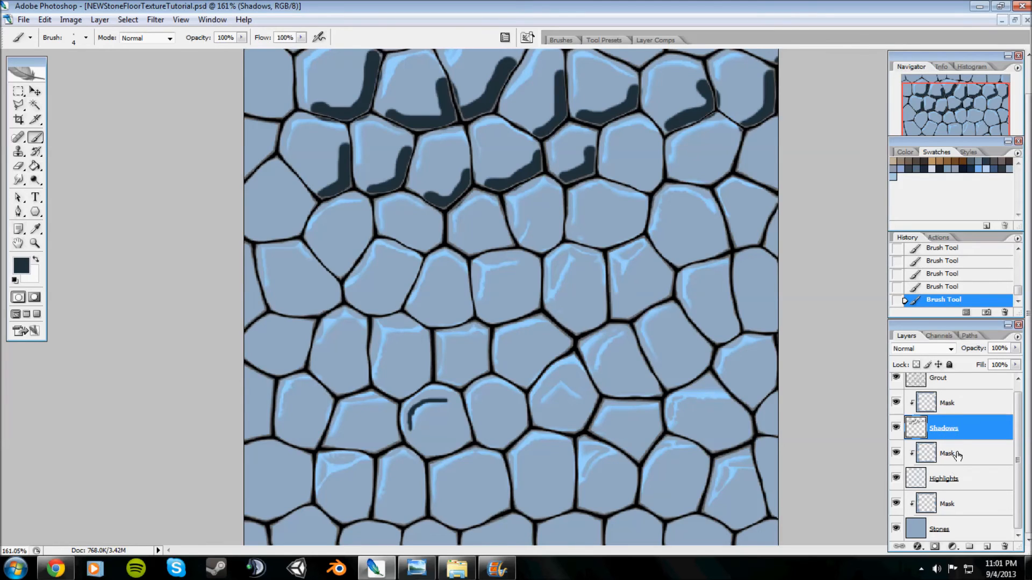
# Move the Shadows layer and its Mask below the Highlights layer, keeping only the Mask layers clipped to the layers beneath them.
pyautogui.keyDown('shift'); pyautogui.click(947, 412); pyautogui.keyUp('shift')
pyautogui.moveTo(958, 428); pyautogui.dragTo(965, 505)
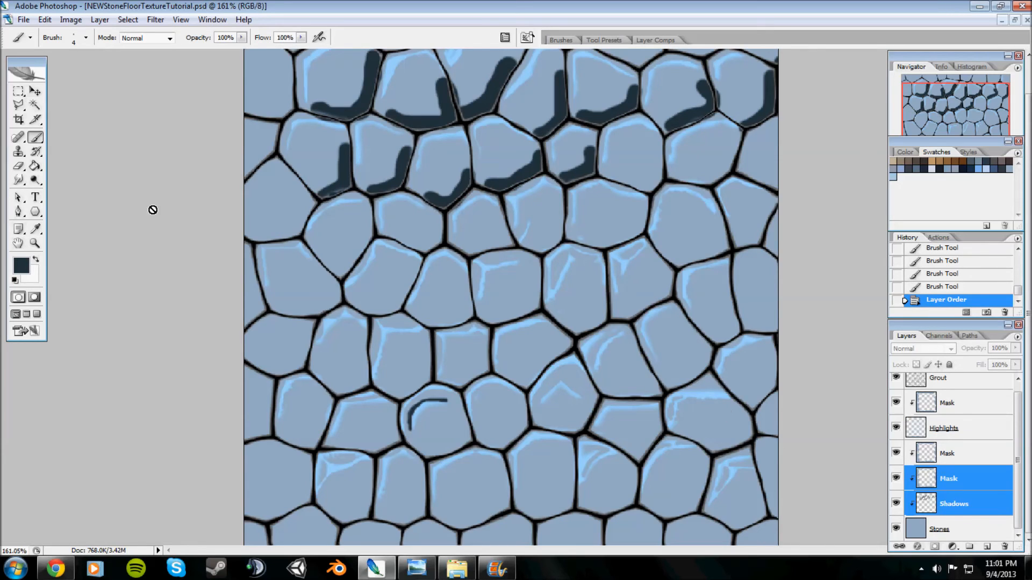
pyautogui.click(973, 509)
pyautogui.click(963, 482)
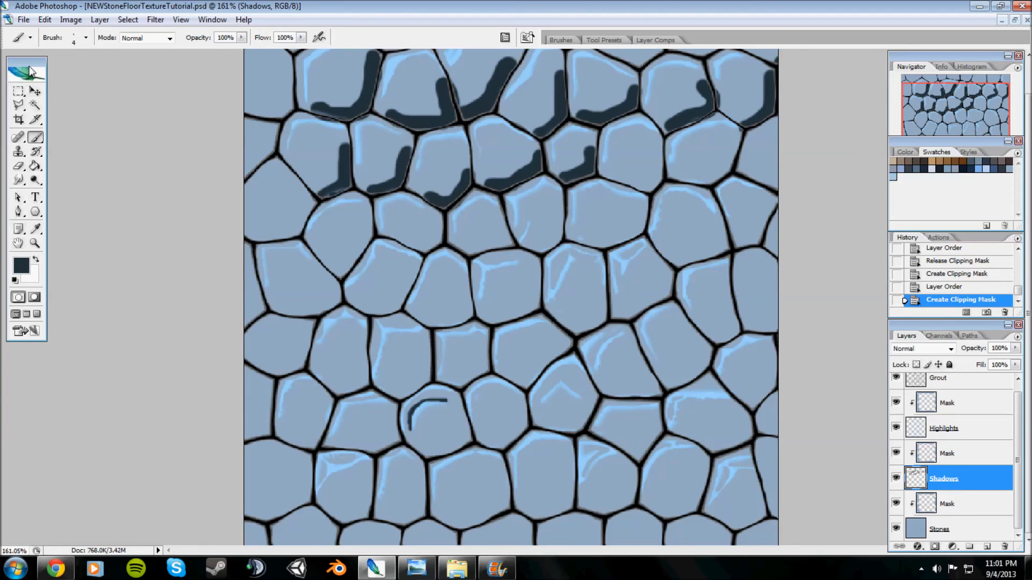
# Set the brush diameter to 17 px and paint lower-right shadows on the wide third-row stone and the last two stones of the second row.
pyautogui.click(86, 37)
pyautogui.moveTo(30, 74); pyautogui.dragTo(30, 74)
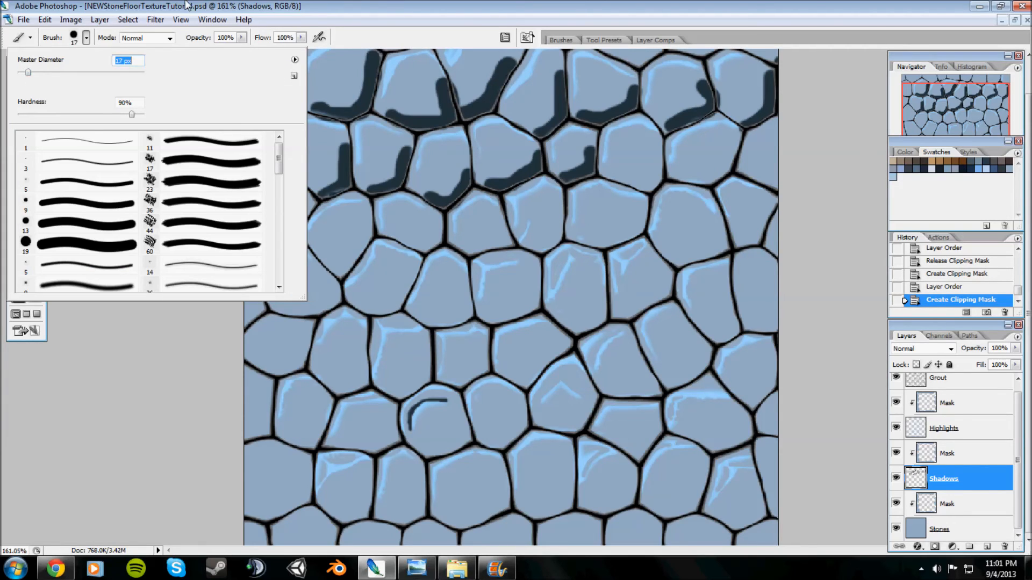
pyautogui.press('Return')
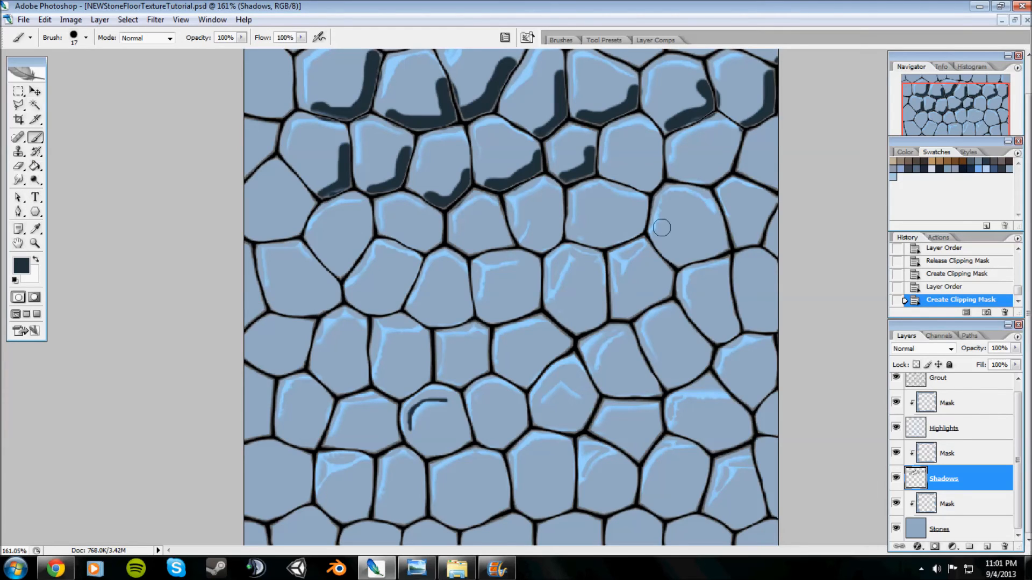
pyautogui.moveTo(587, 238)
pyautogui.mouseDown()
pyautogui.moveTo(625, 234)
pyautogui.moveTo(645, 204)
pyautogui.mouseUp()
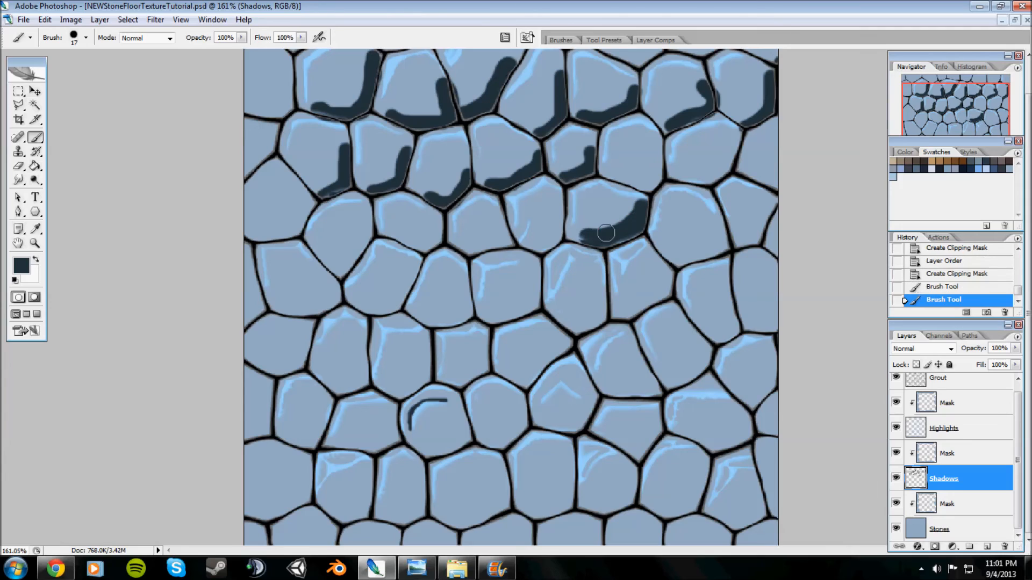
pyautogui.hotkey('ctrl', 'z')
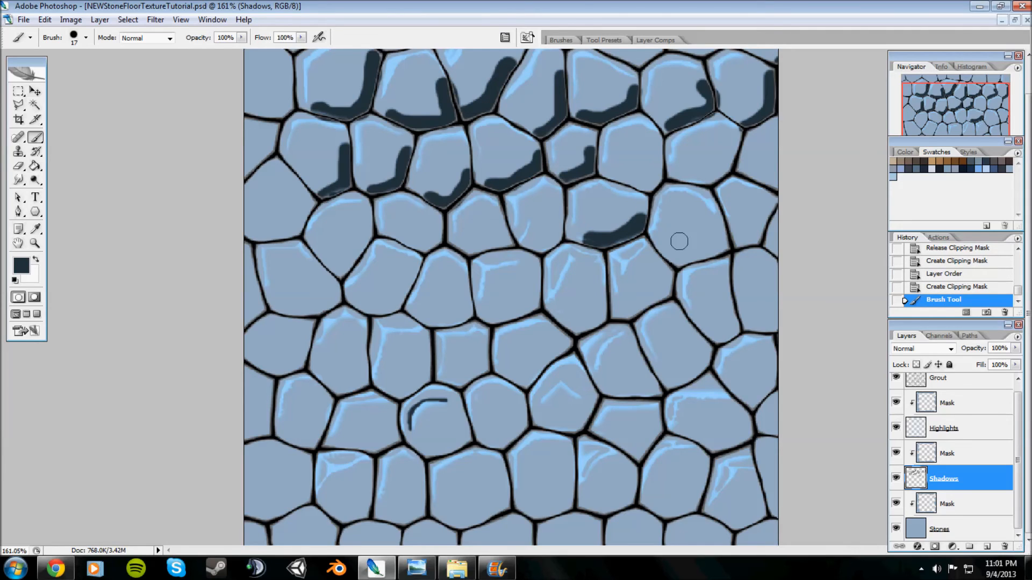
pyautogui.moveTo(618, 173)
pyautogui.mouseDown()
pyautogui.moveTo(635, 185)
pyautogui.moveTo(656, 152)
pyautogui.mouseUp()
pyautogui.moveTo(678, 171); pyautogui.dragTo(733, 144)
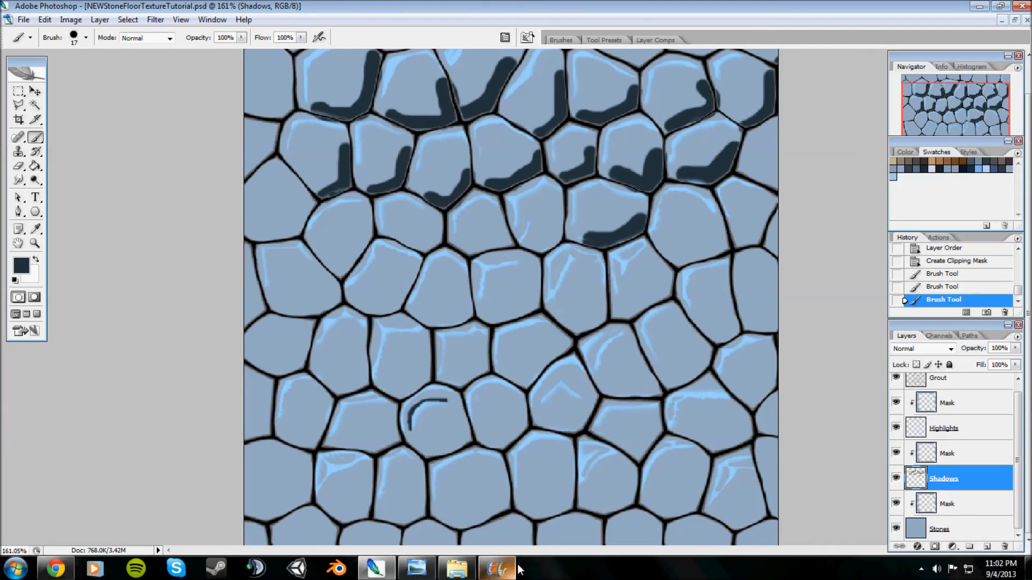
pyautogui.click(921, 569)
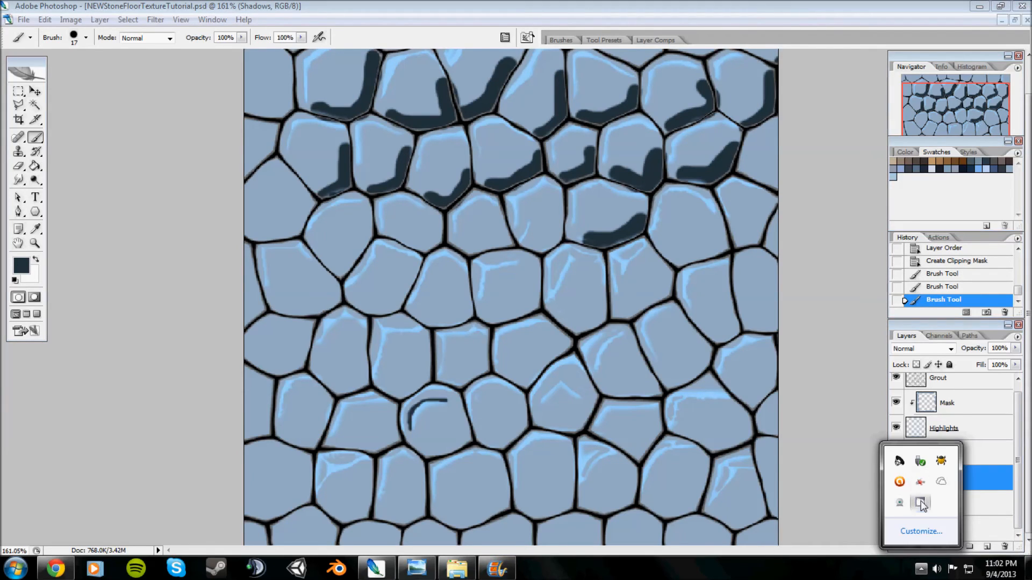
pyautogui.click(920, 504)
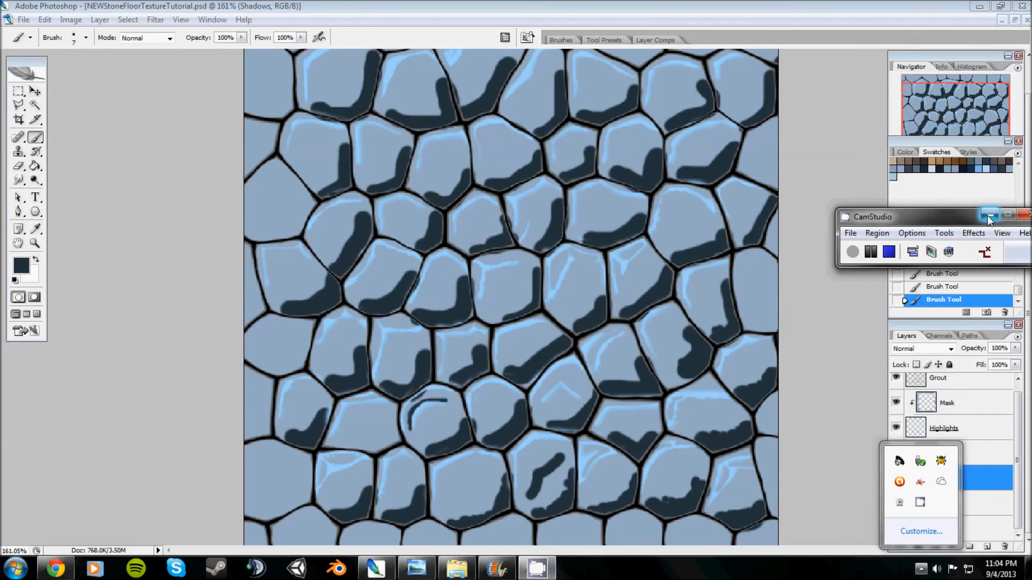
pyautogui.click(987, 215)
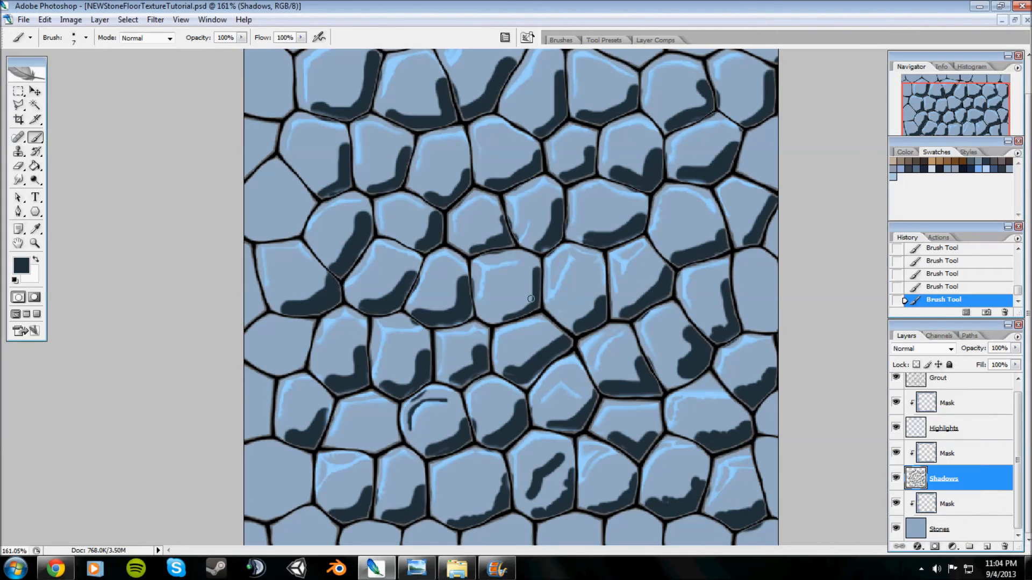
# Erase small notches along the inner edges of the stone shadows with a 7 px eraser to roughen them.
pyautogui.click(18, 166)
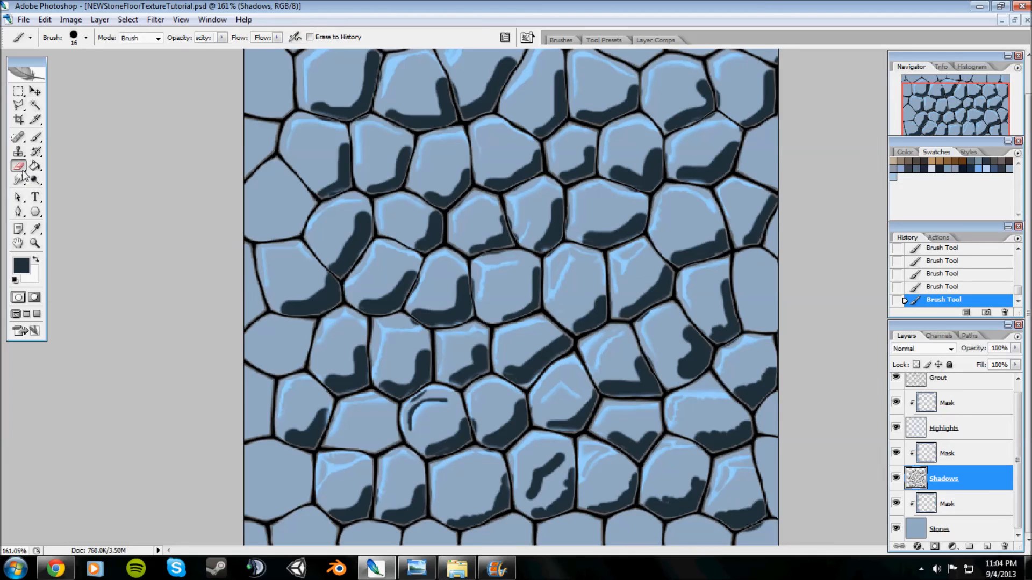
pyautogui.click(285, 297)
pyautogui.click(292, 296)
pyautogui.click(299, 294)
pyautogui.click(307, 293)
pyautogui.click(312, 289)
pyautogui.click(315, 283)
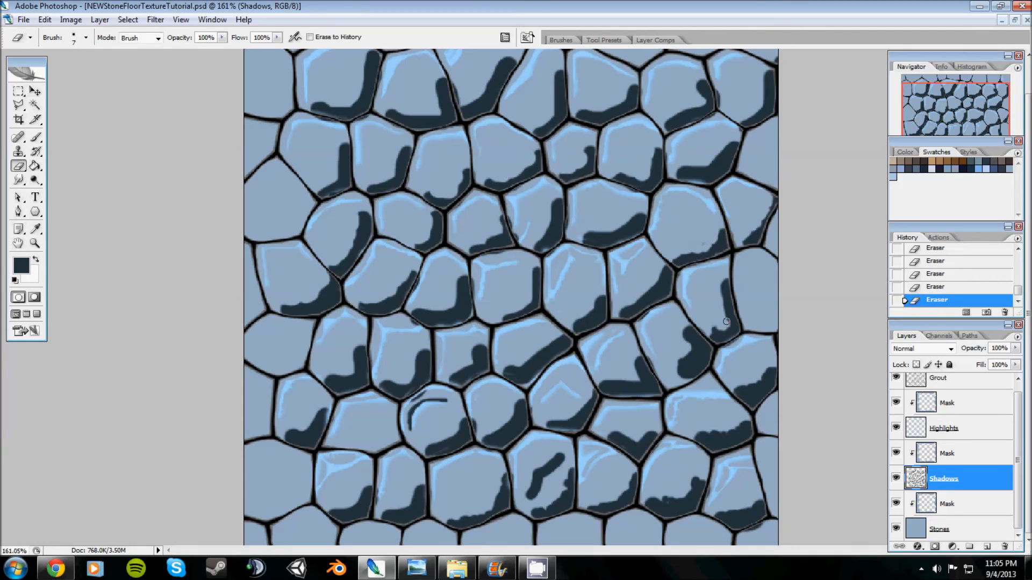
pyautogui.moveTo(679, 167)
pyautogui.mouseDown()
pyautogui.moveTo(706, 163)
pyautogui.moveTo(680, 172)
pyautogui.mouseUp()
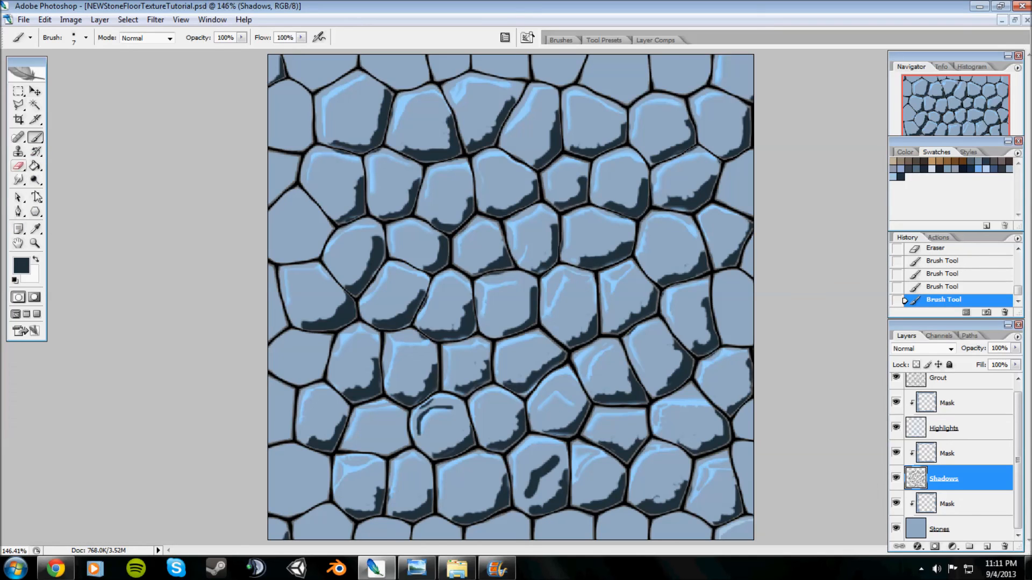
# Revert the last two brush strokes and erase along the edges of the diagonal dark mark on the lower stone to thin it into a crack.
pyautogui.moveTo(522, 495); pyautogui.dragTo(523, 494)
pyautogui.click(937, 274)
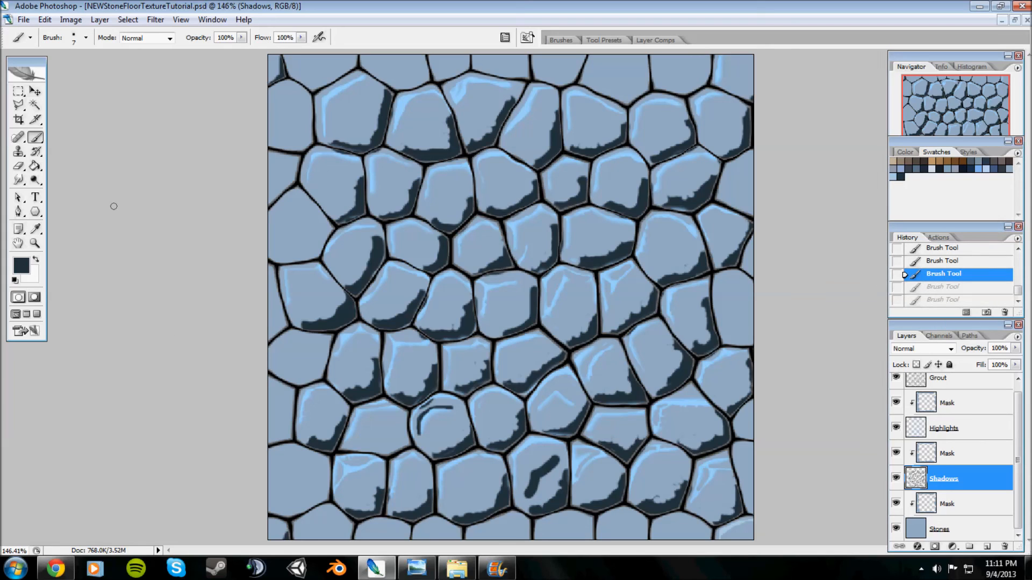
pyautogui.click(18, 167)
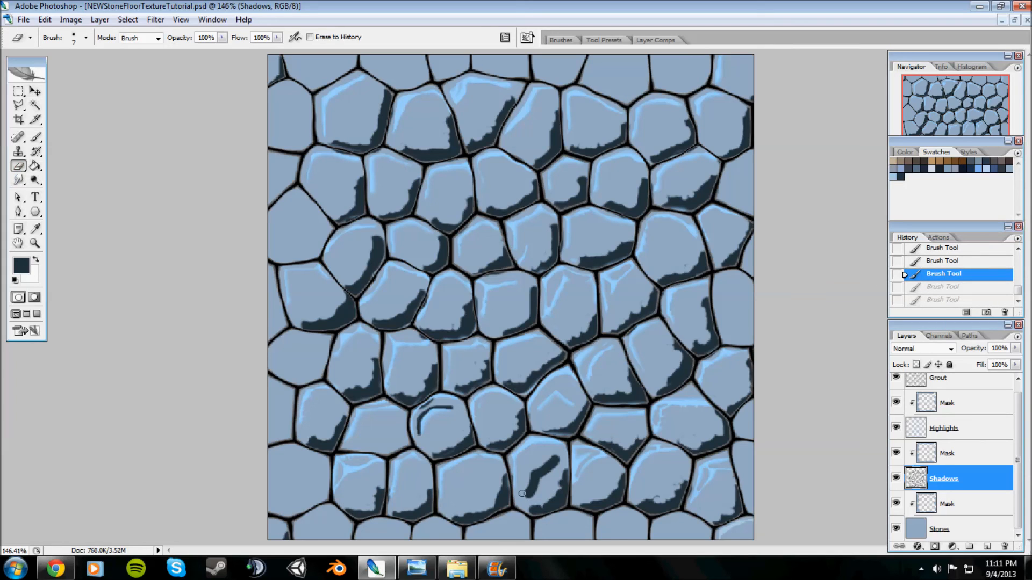
pyautogui.moveTo(525, 493)
pyautogui.mouseDown()
pyautogui.moveTo(529, 469)
pyautogui.moveTo(555, 453)
pyautogui.moveTo(561, 460)
pyautogui.moveTo(529, 503)
pyautogui.mouseUp()
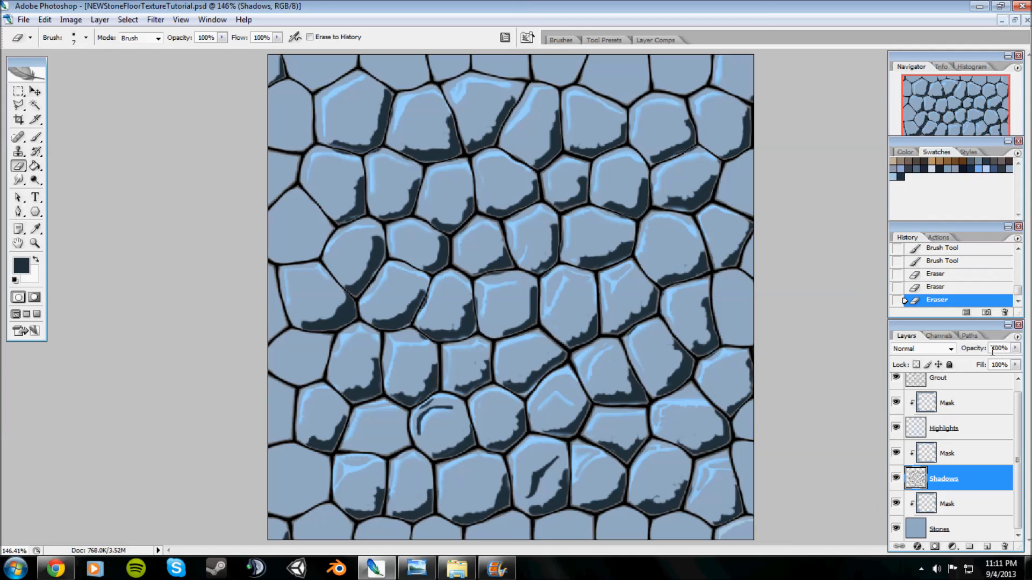
# Lower the Shadows layer's opacity to 30% and erase parts of the dark arc on the round stone to thin it.
pyautogui.moveTo(981, 350); pyautogui.dragTo(948, 351)
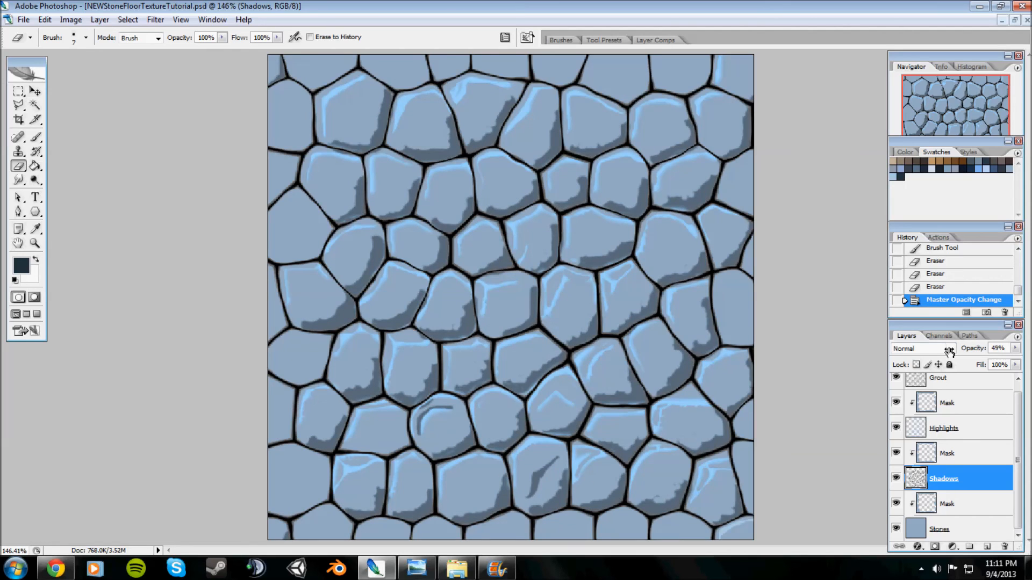
pyautogui.moveTo(975, 352); pyautogui.dragTo(971, 352)
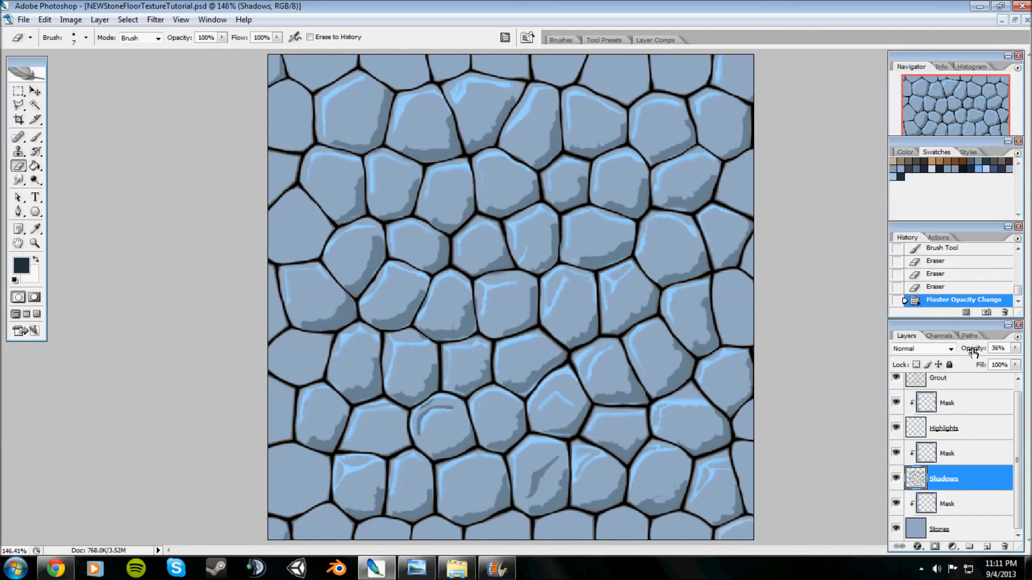
pyautogui.moveTo(974, 352); pyautogui.dragTo(976, 352)
pyautogui.moveTo(421, 432); pyautogui.dragTo(422, 432)
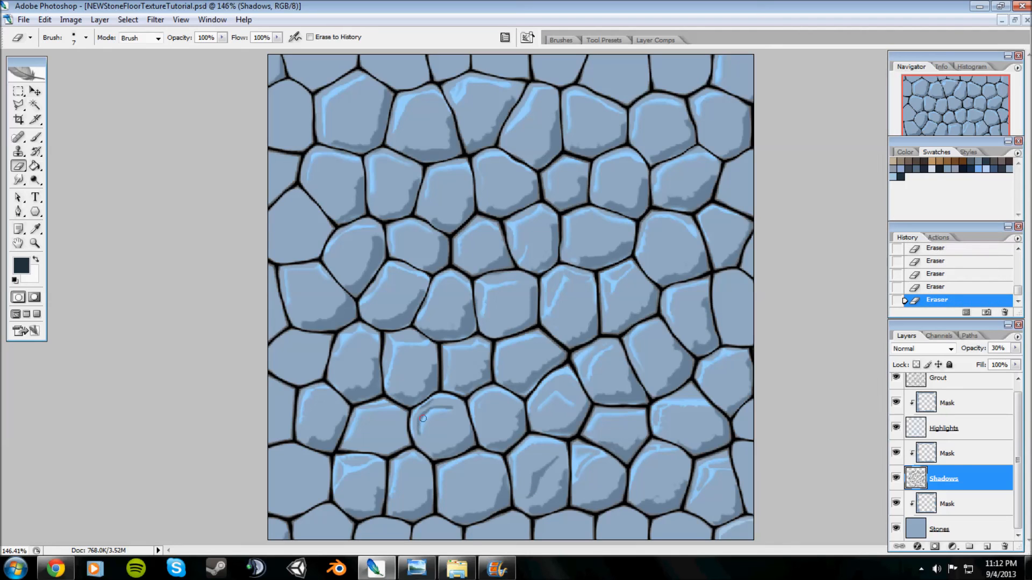